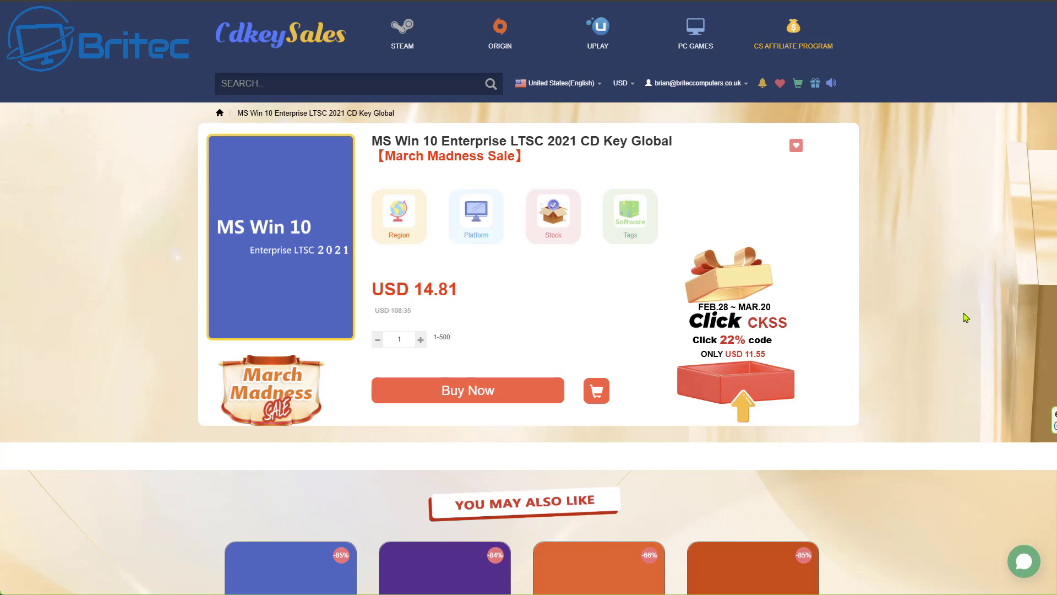
Switch CDKeySales prices to GBP and order the Windows 10 Enterprise LTSC 2021 key at GBP 10.91.
click(633, 85)
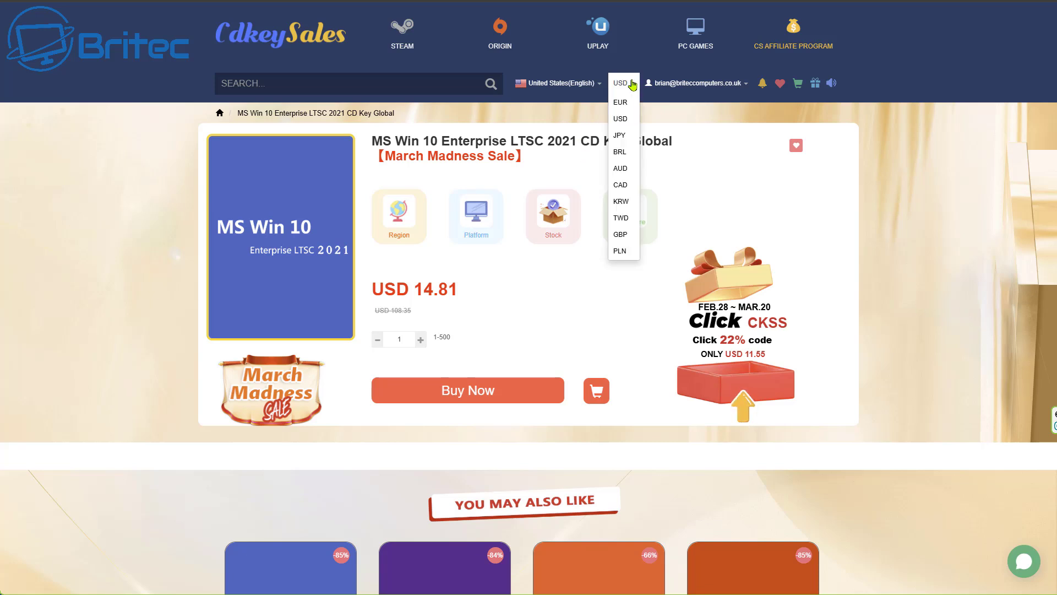
click(622, 235)
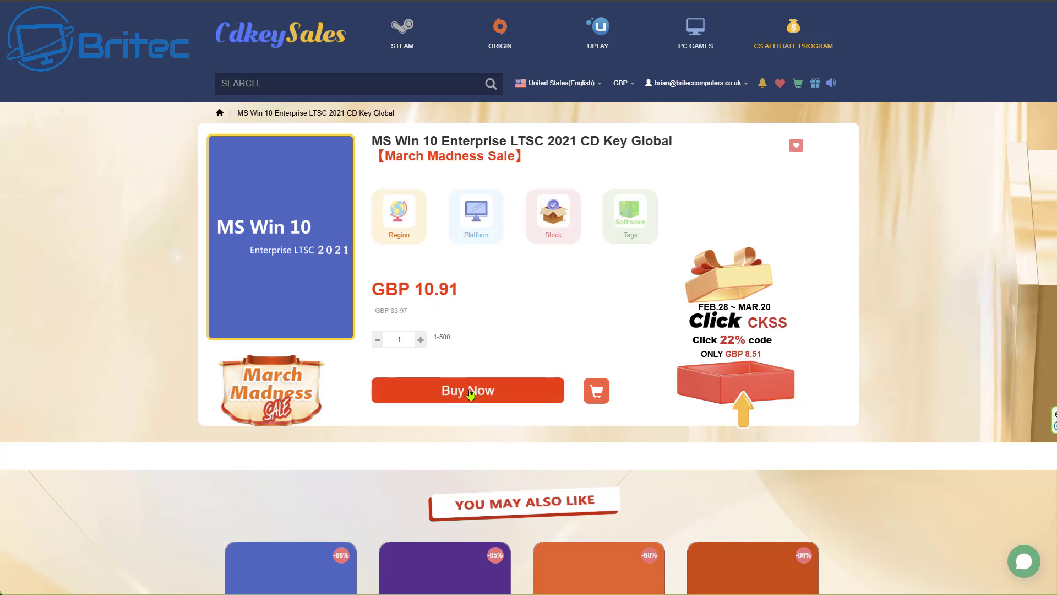
click(470, 390)
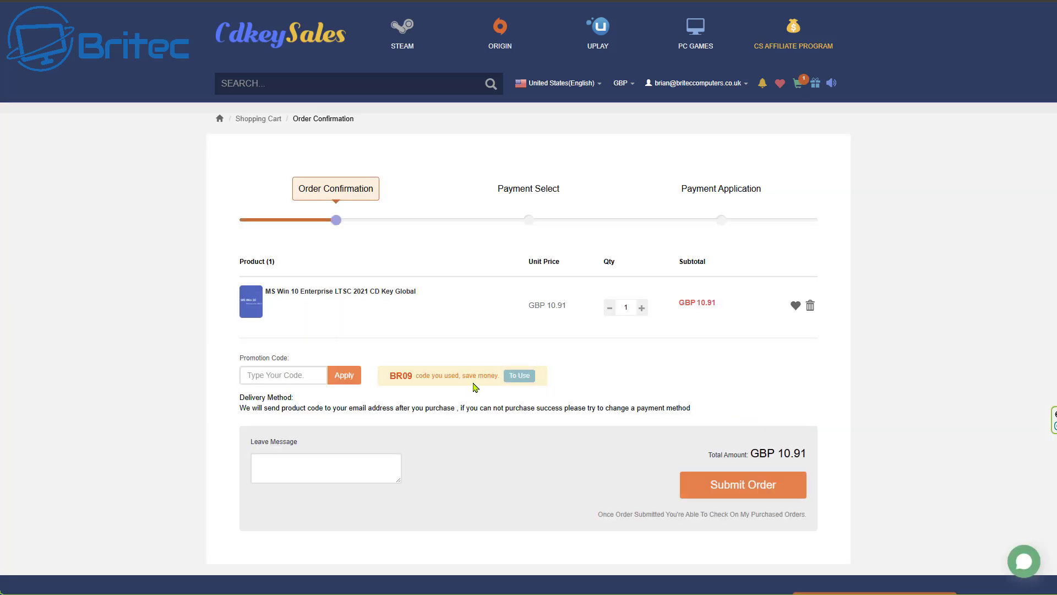
Apply promotion code BR09 to cut the total to GBP 7.64, then switch prices to USD.
click(293, 377)
text(BR09)
click(346, 376)
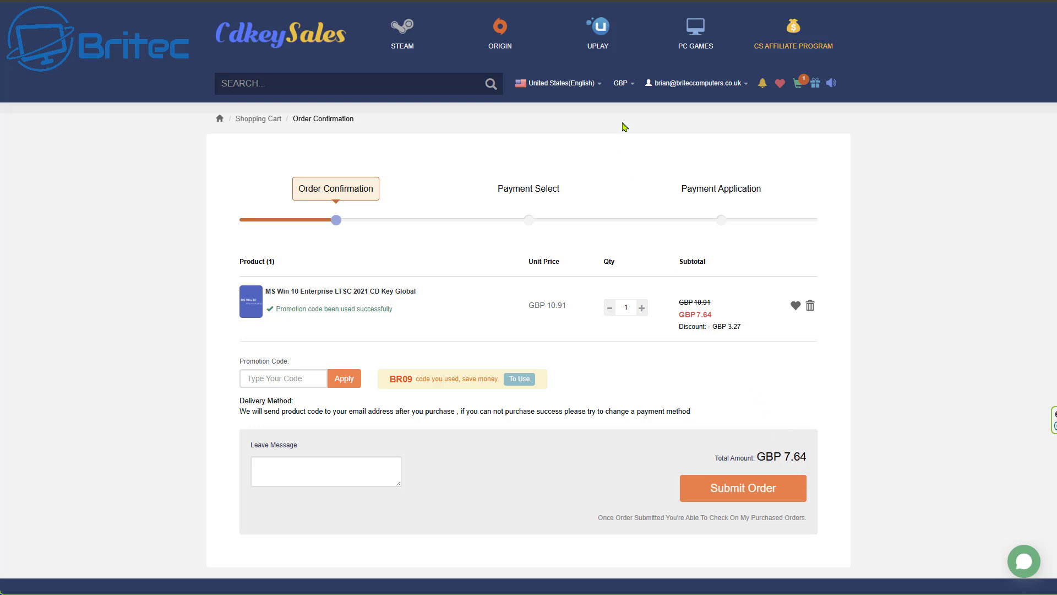
click(629, 86)
click(628, 116)
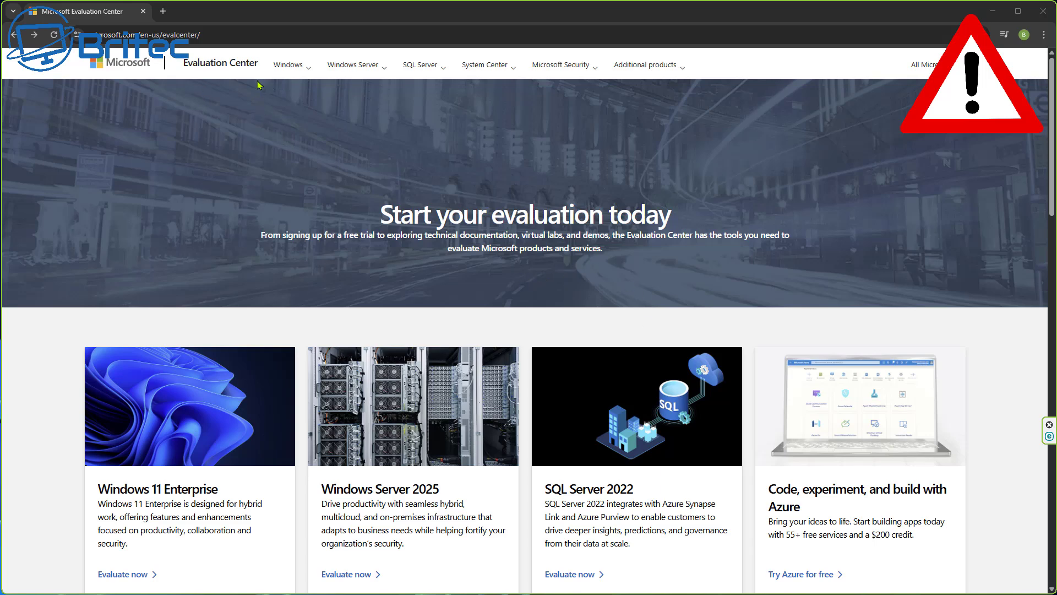
Go to the Windows 10 Enterprise evaluation and request the LTSC Enterprise ISO download.
click(310, 70)
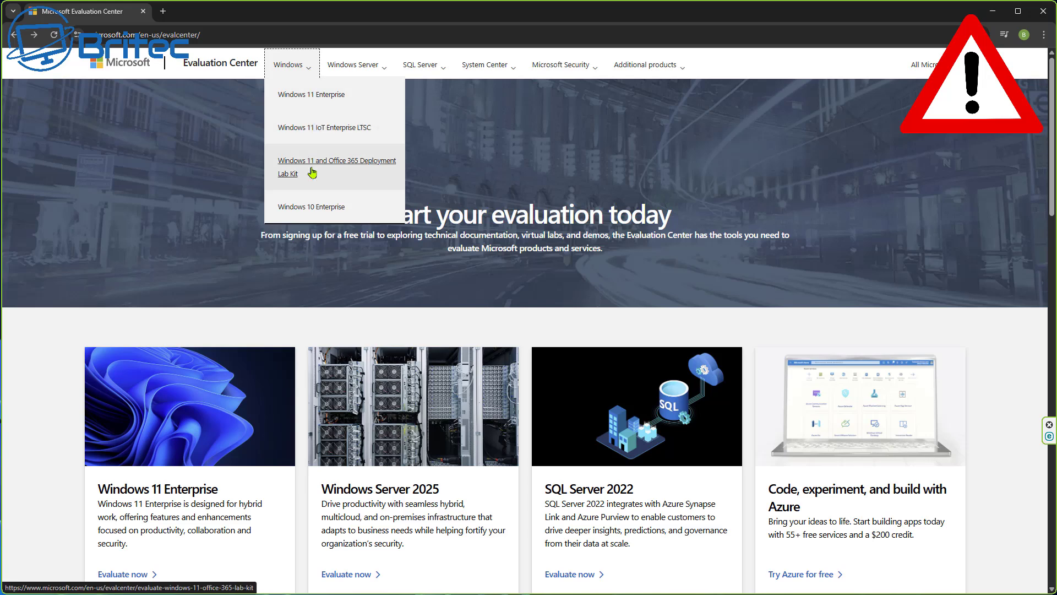
click(312, 207)
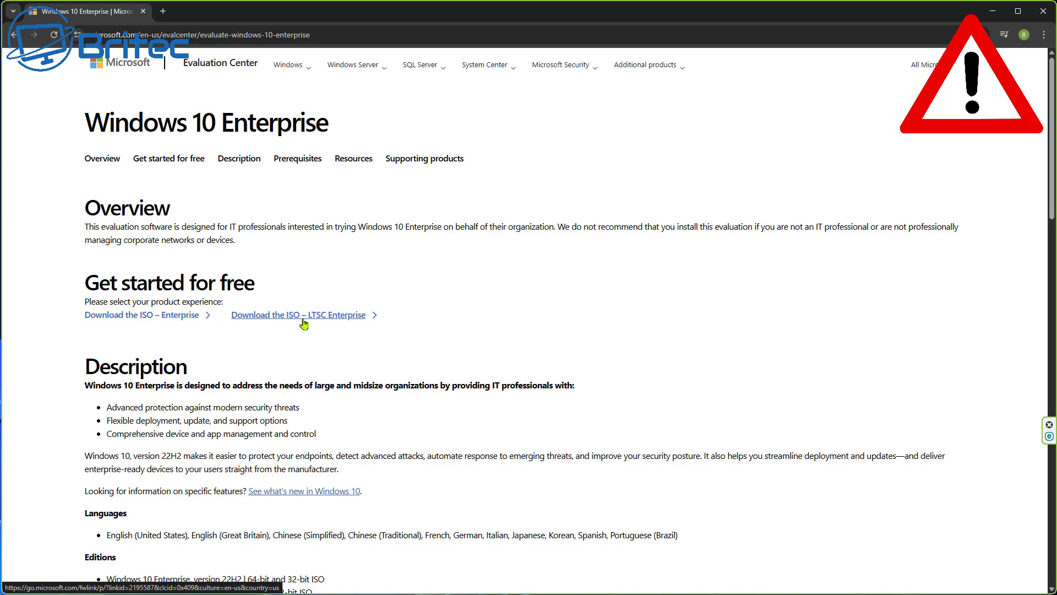
scroll(303, 324, down, 2)
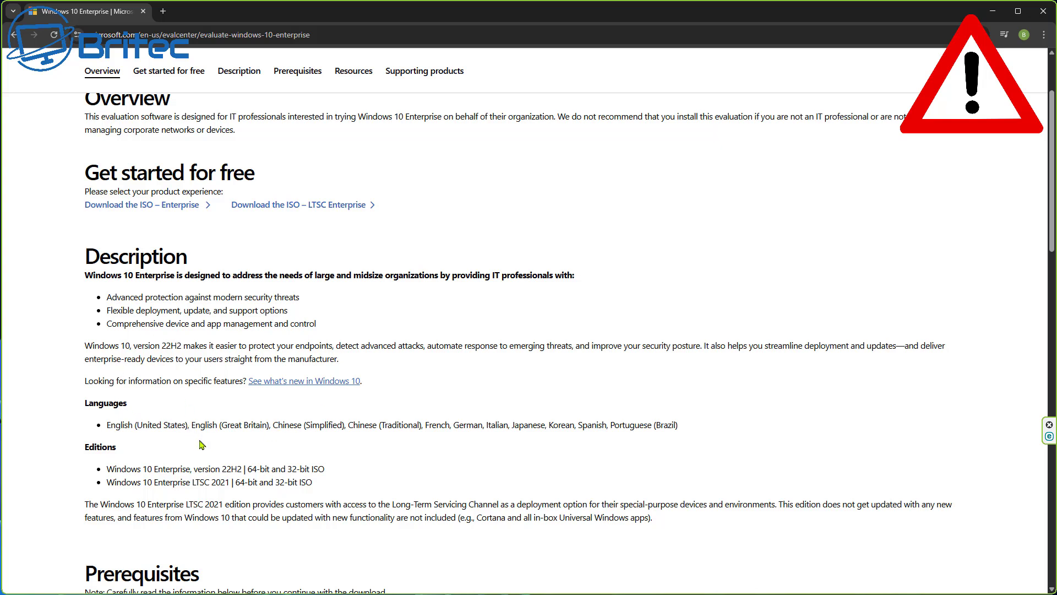
click(307, 205)
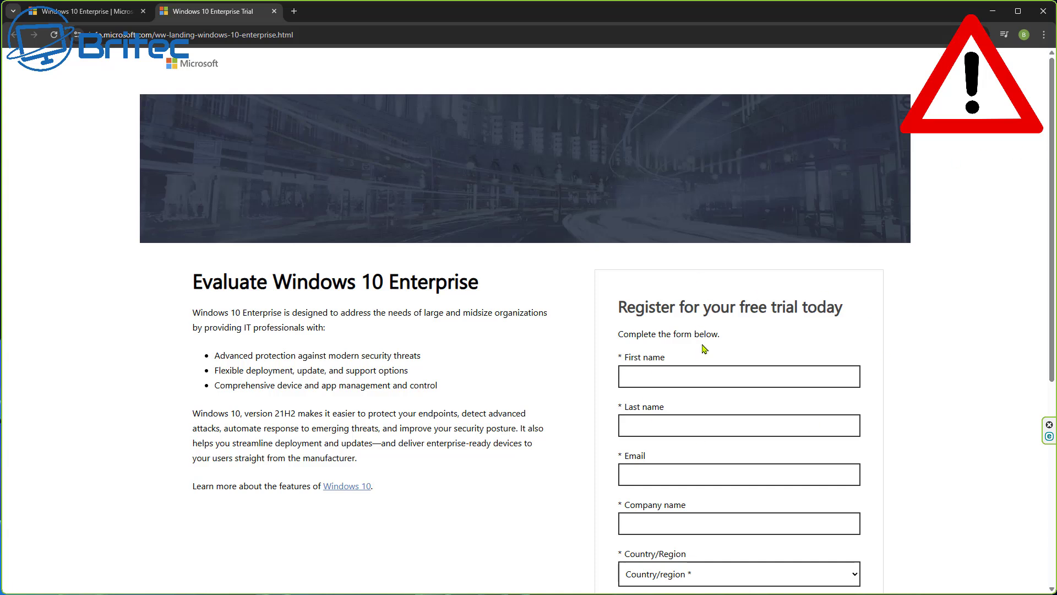
Autoscroll through the registration form to the Windows 10 Enterprise ISO download list.
middle_click(1010, 282)
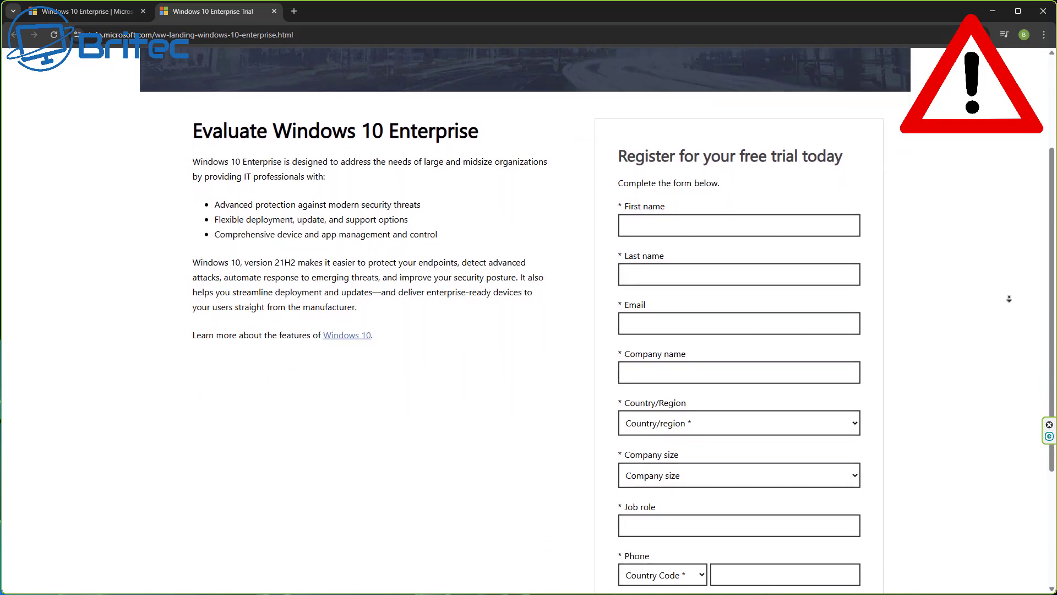
click(1009, 301)
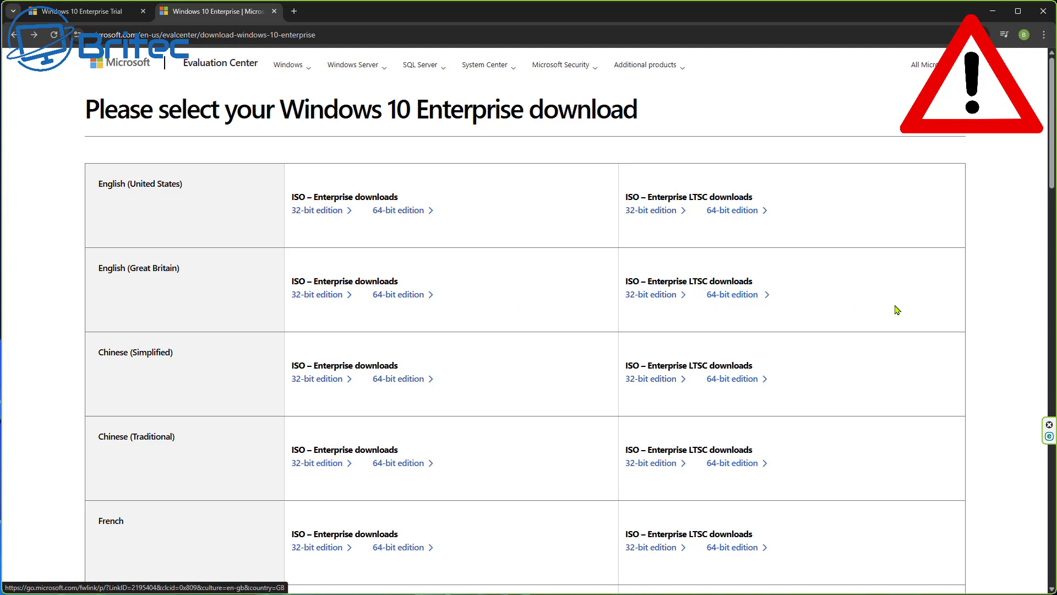
Autoscroll past the language table to the Prerequisites and Installation Guidelines section.
middle_click(994, 311)
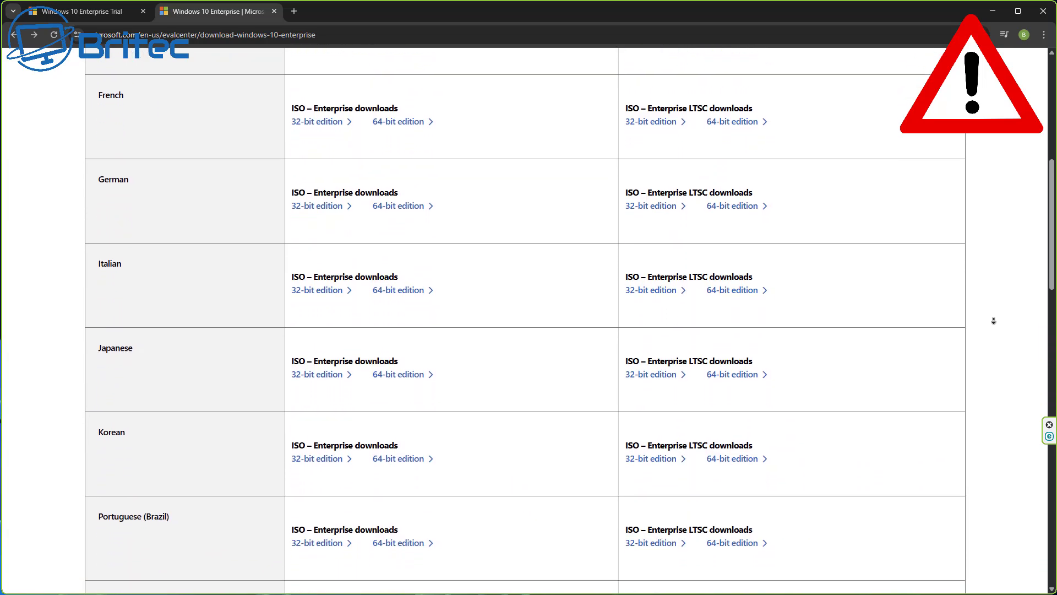
click(1016, 523)
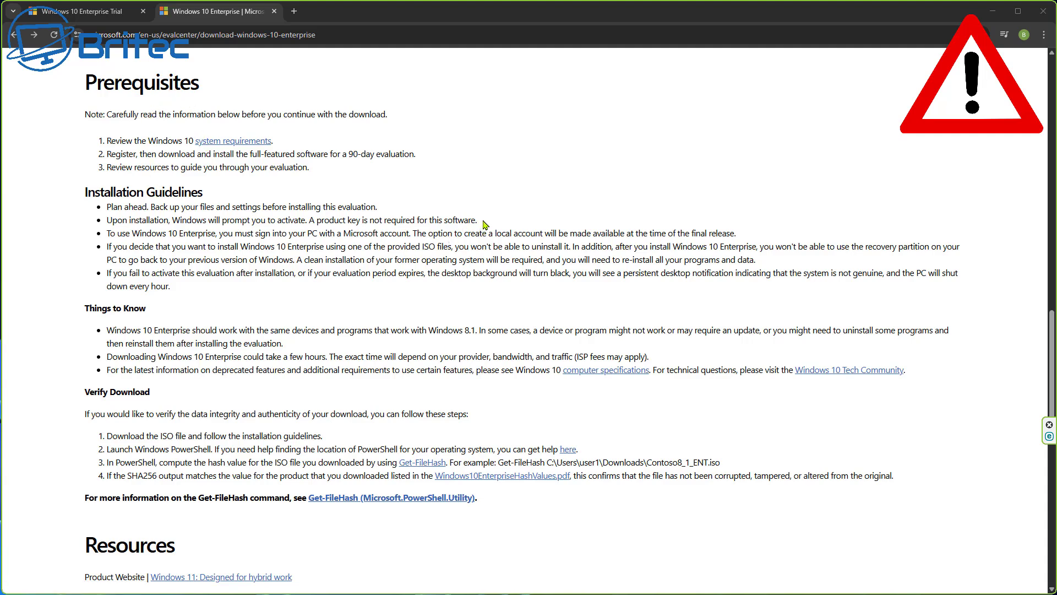
Highlight 'A product key is not required for this software.' and '90-day evaluation.' in turn.
drag(477, 220, 307, 219)
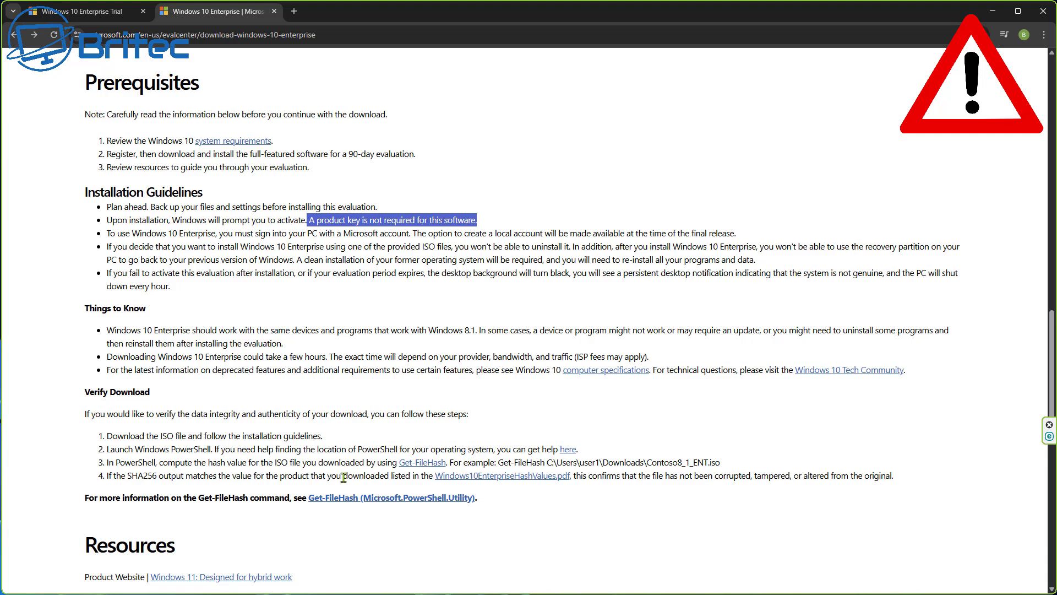
click(548, 229)
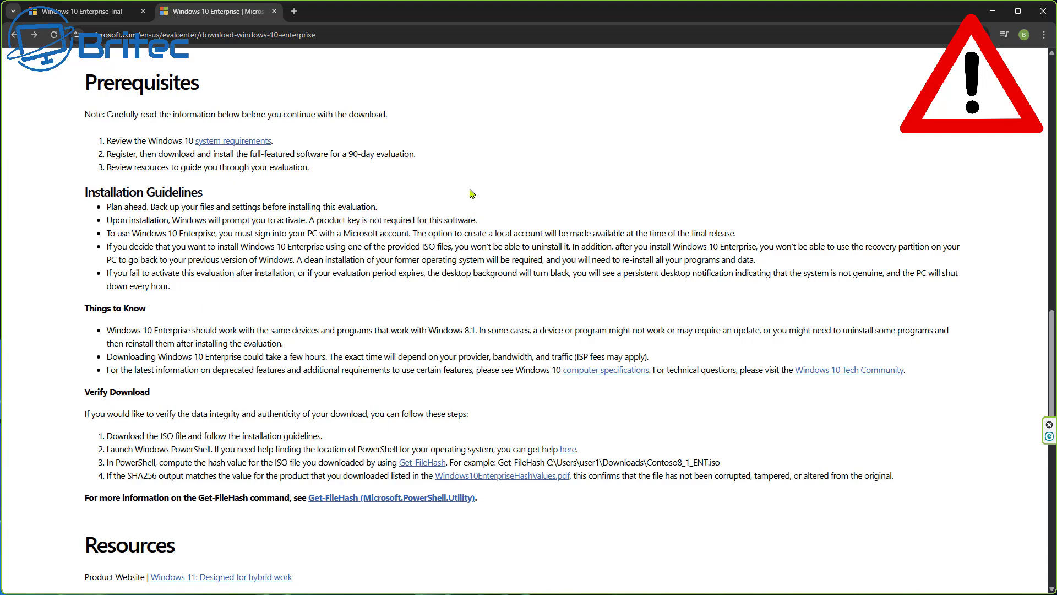
drag(418, 156, 347, 156)
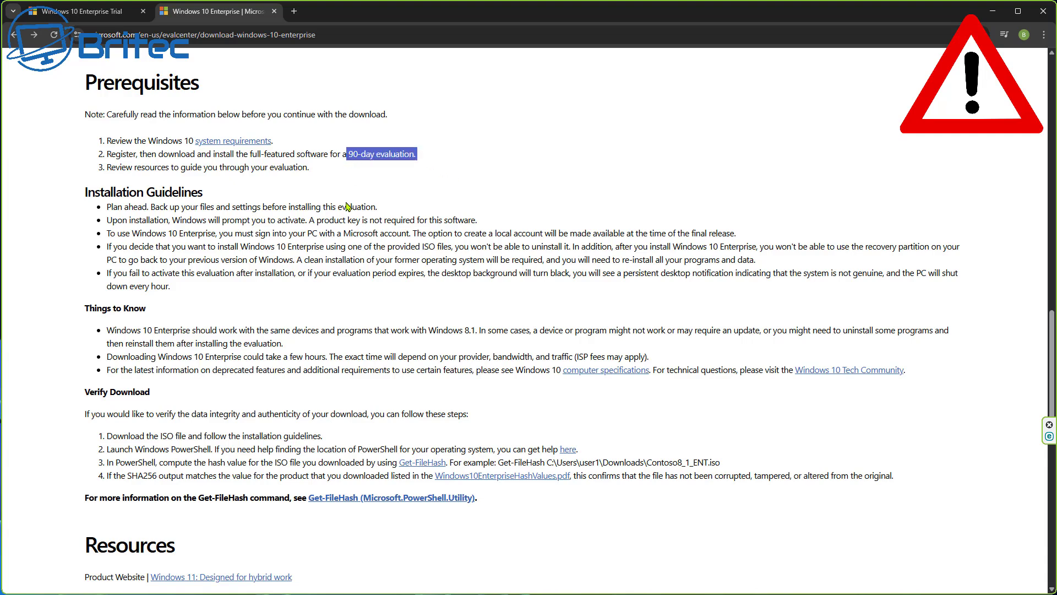
click(378, 367)
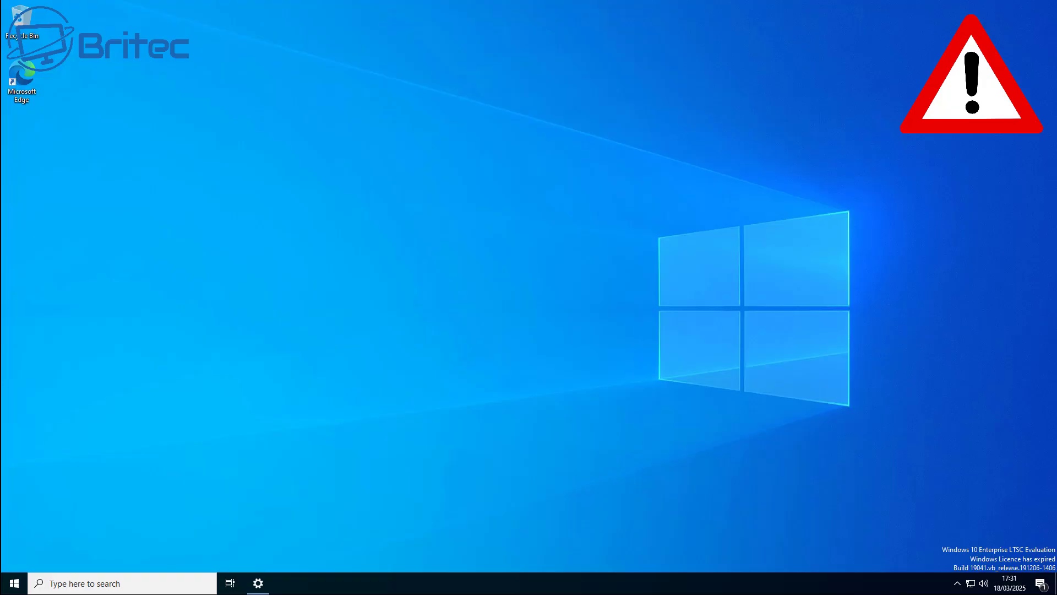
Launch Settings from Start and follow the 'Windows isn't activated' link to the Activation page.
click(13, 584)
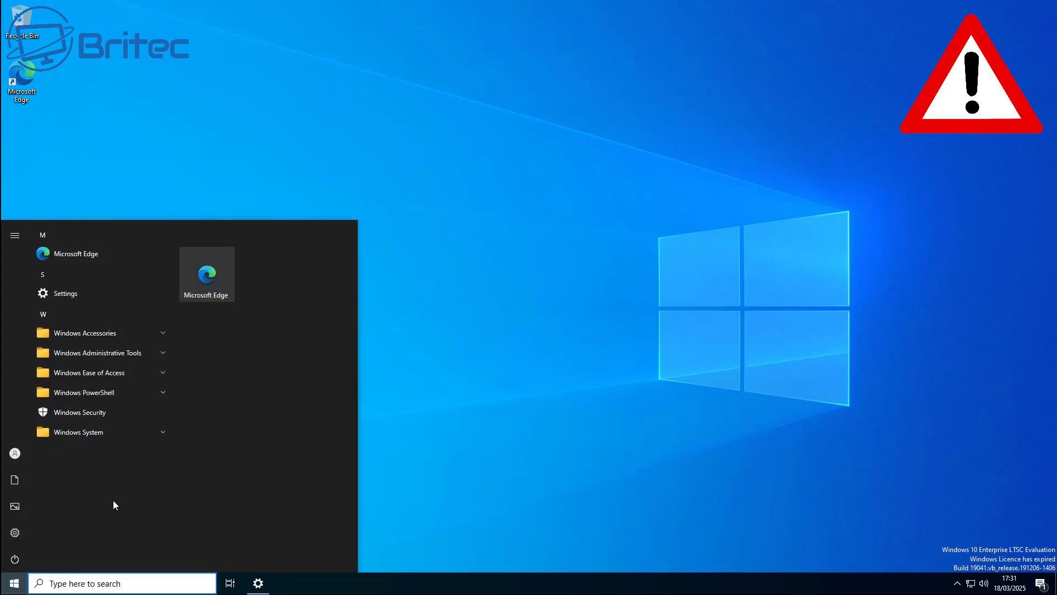
click(17, 533)
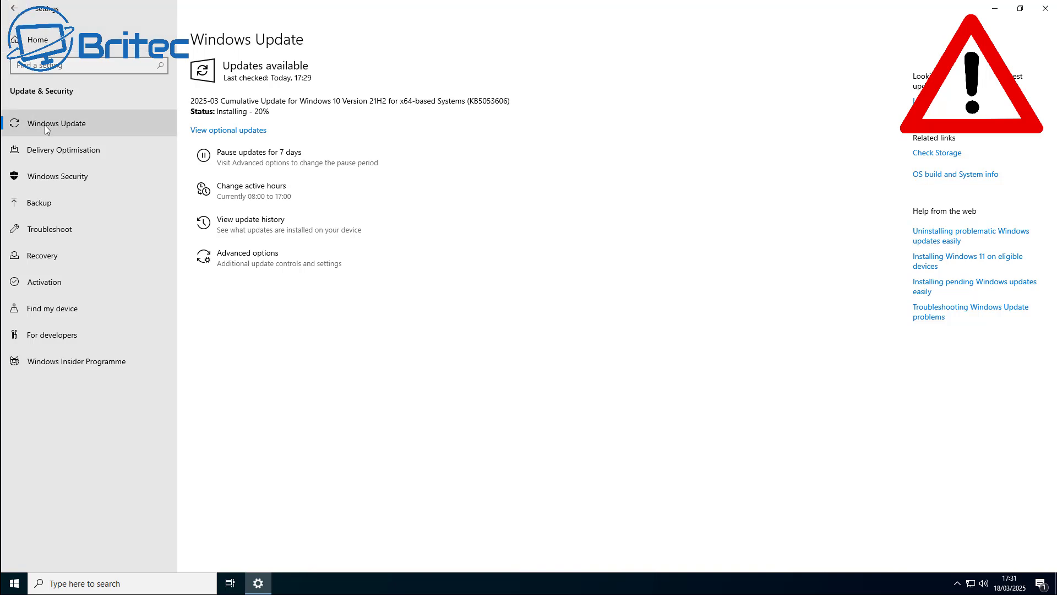
click(13, 7)
click(557, 306)
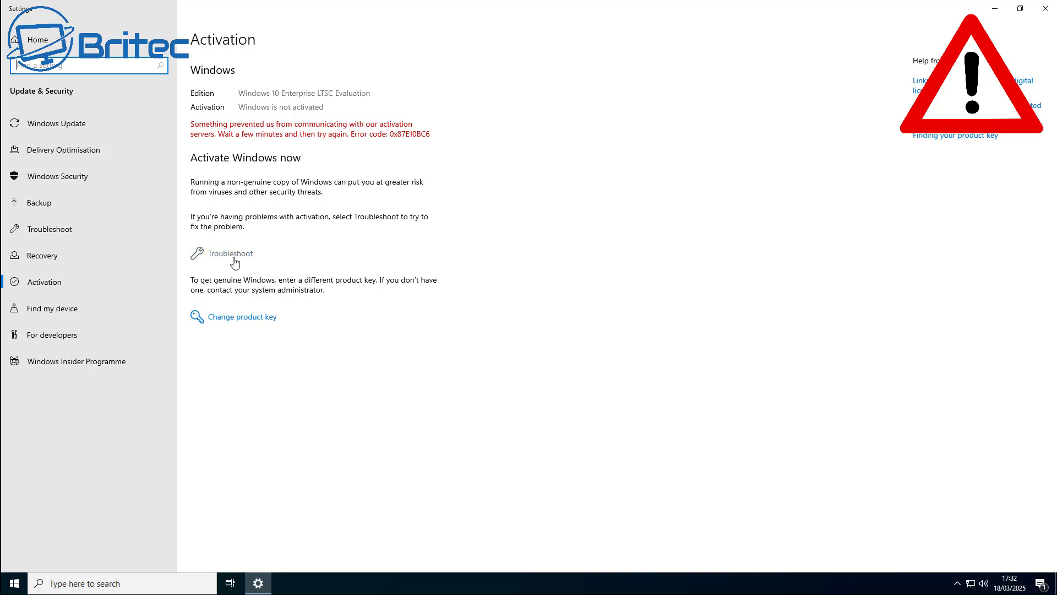
Bring up the Change product key prompt and nudge it slightly right.
click(240, 324)
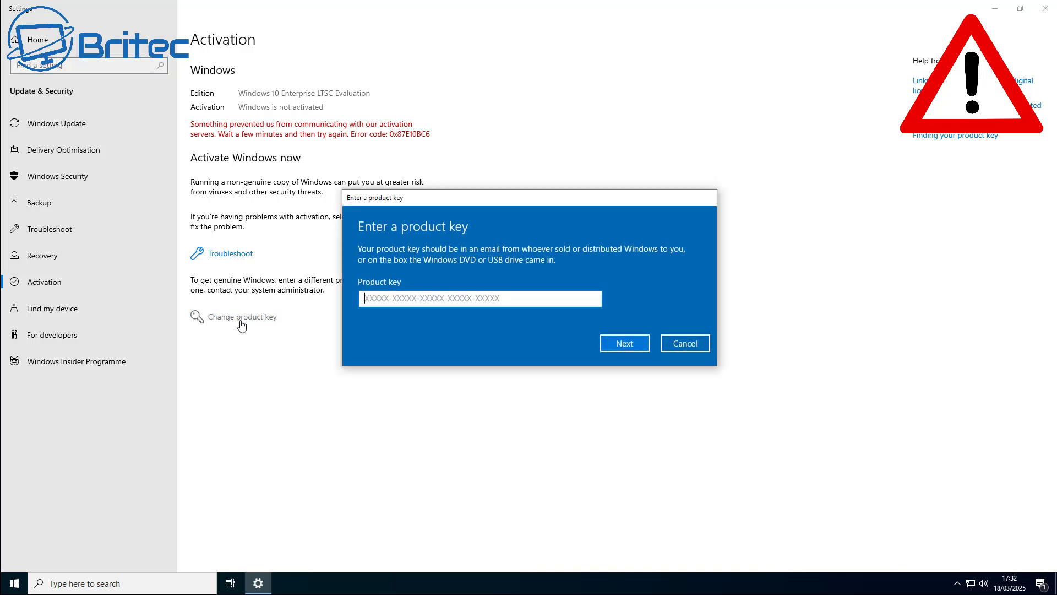
drag(505, 200, 518, 201)
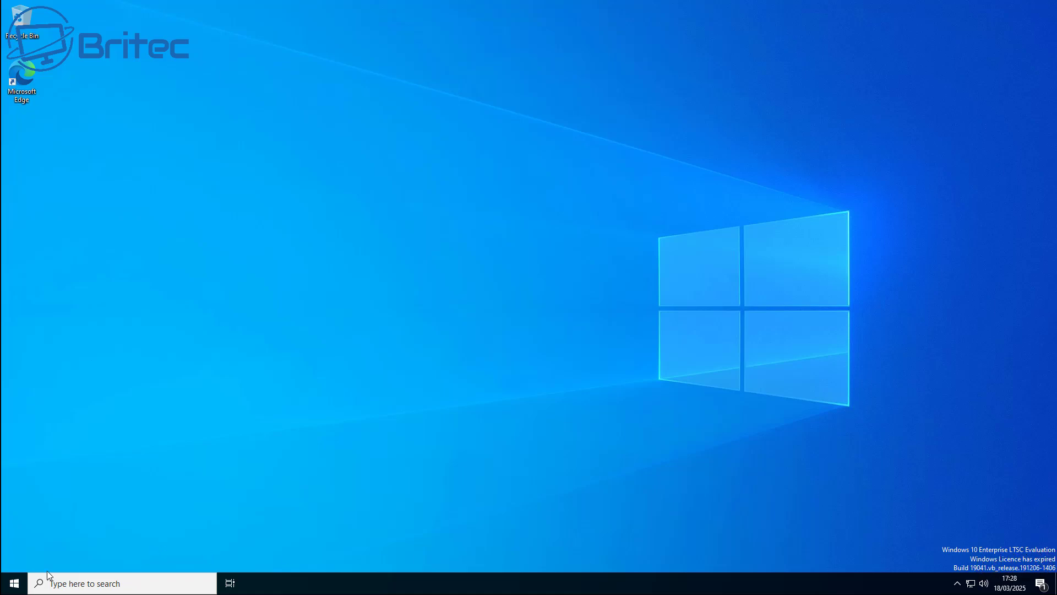
Open Settings maximized and view System > About, showing Windows 10 Enterprise LTSC Evaluation 21H2.
click(14, 585)
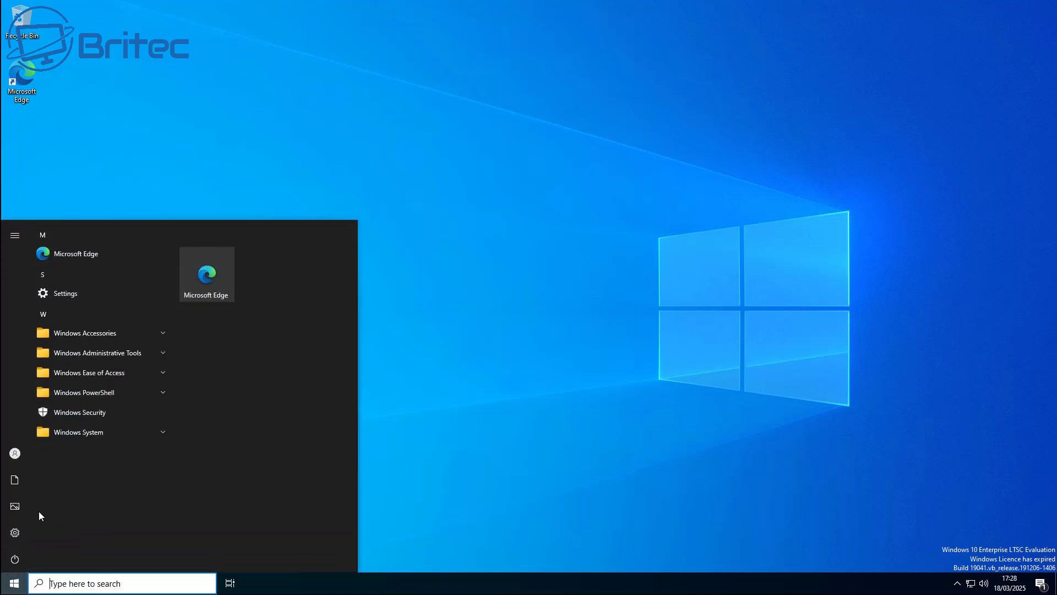
click(15, 532)
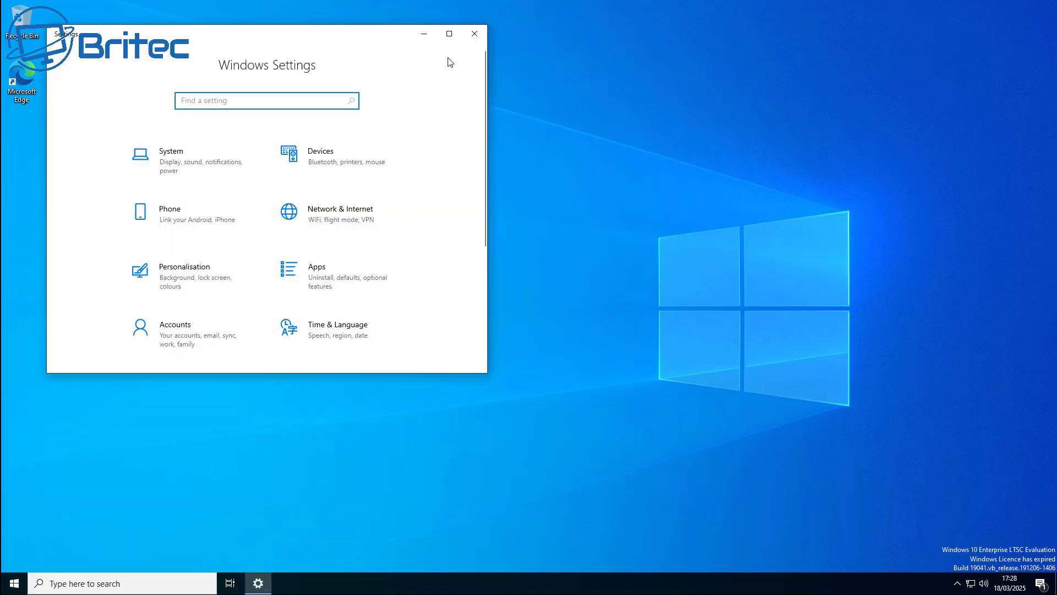
click(450, 35)
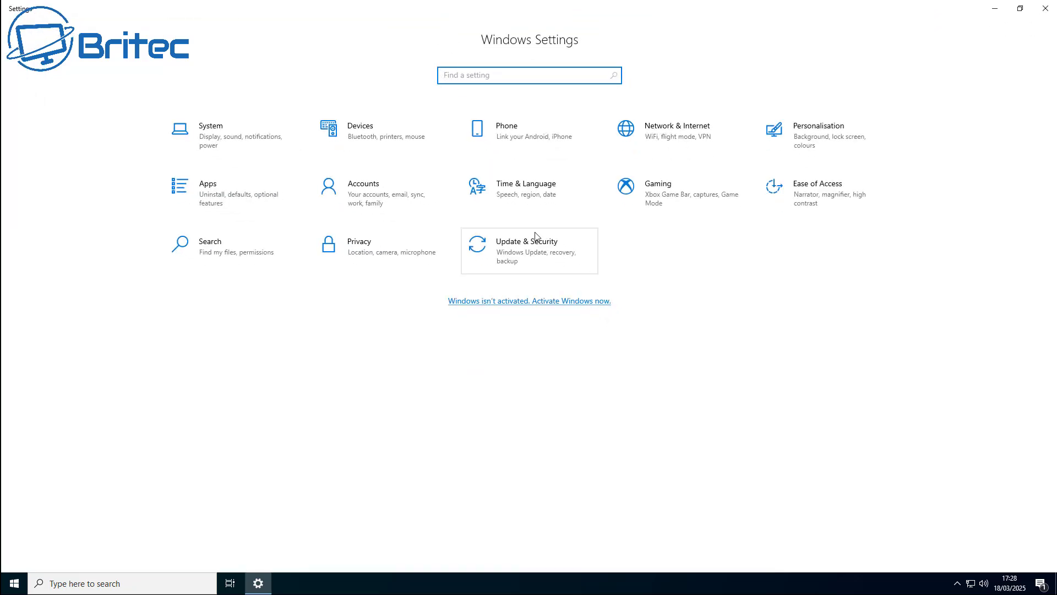
click(200, 138)
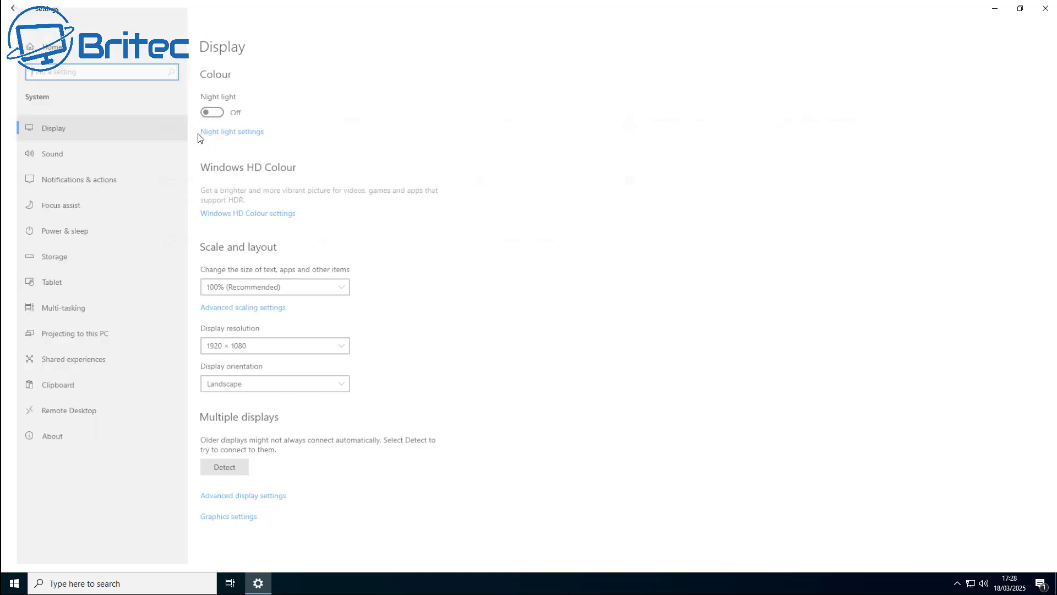
click(50, 446)
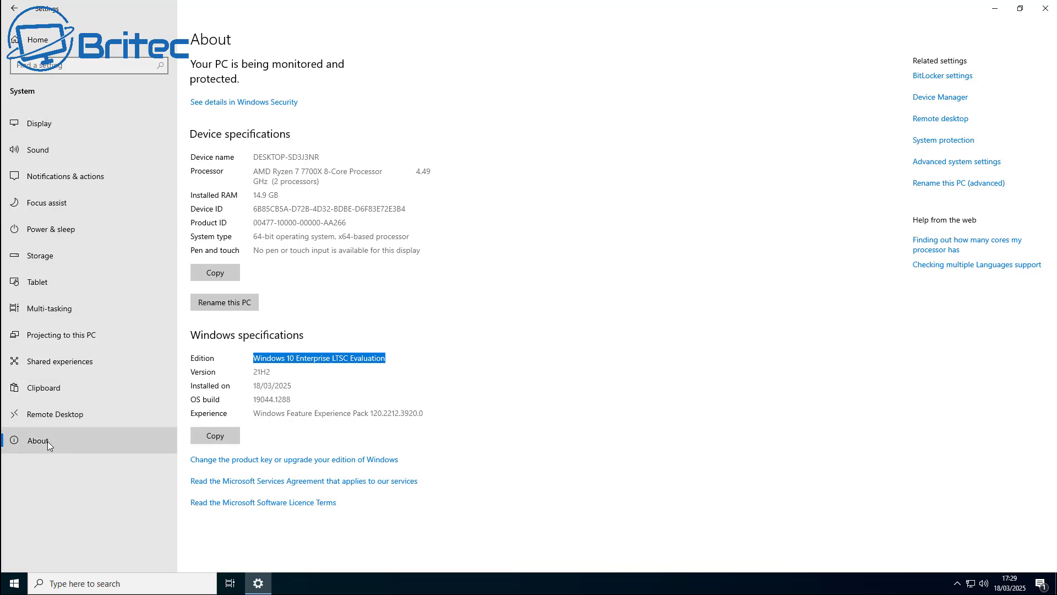
Return to the Settings home page and open Update & Security.
click(15, 8)
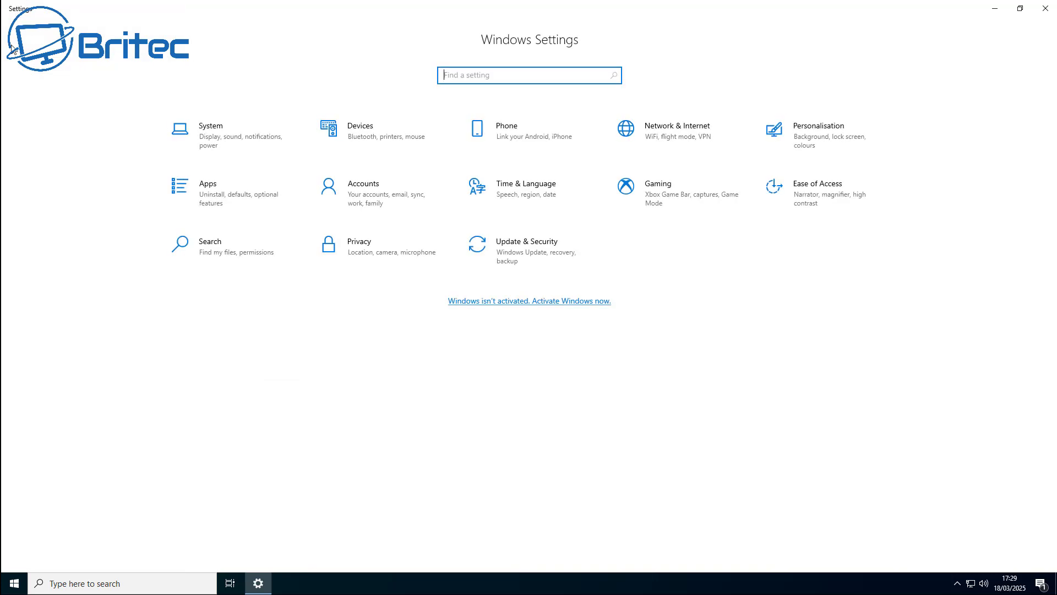
click(507, 256)
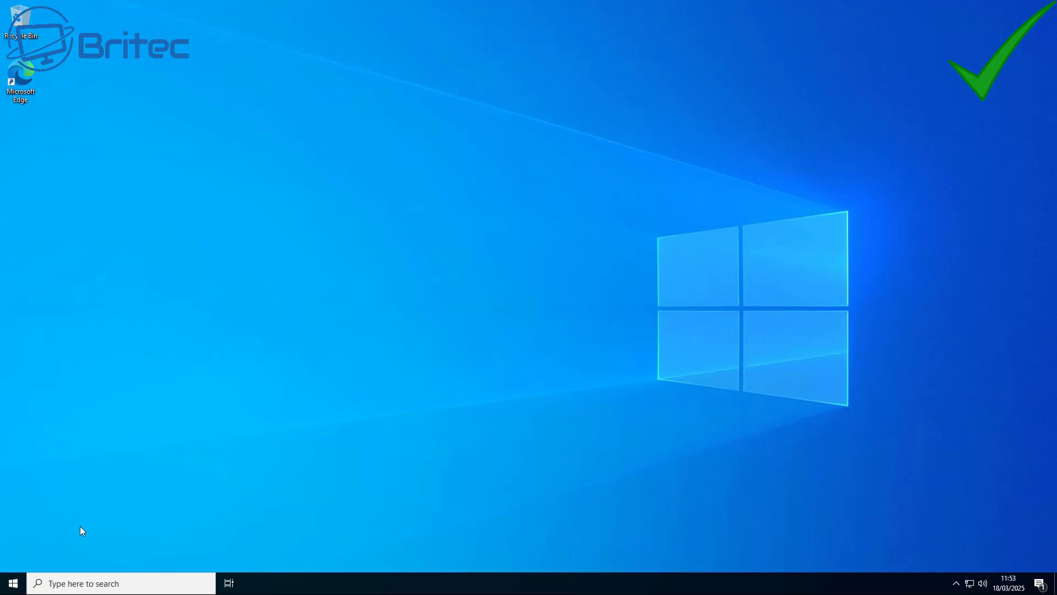
Launch Windows Settings and move its window toward the screen centre.
click(13, 583)
click(65, 296)
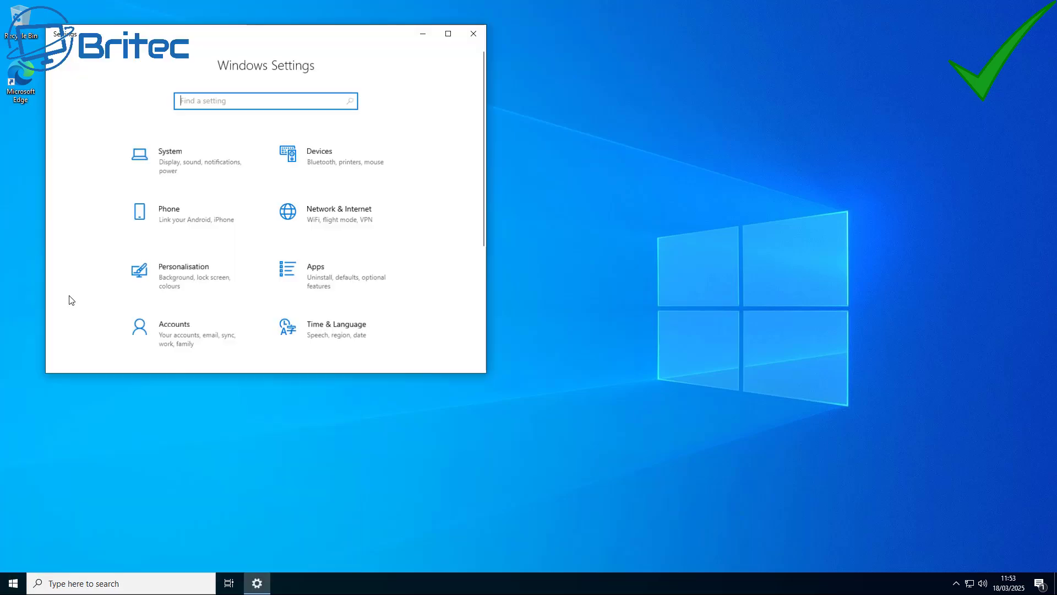
drag(249, 35, 506, 81)
View the Windows 10 Enterprise LTSC specifications under System > About, then close Settings.
click(456, 195)
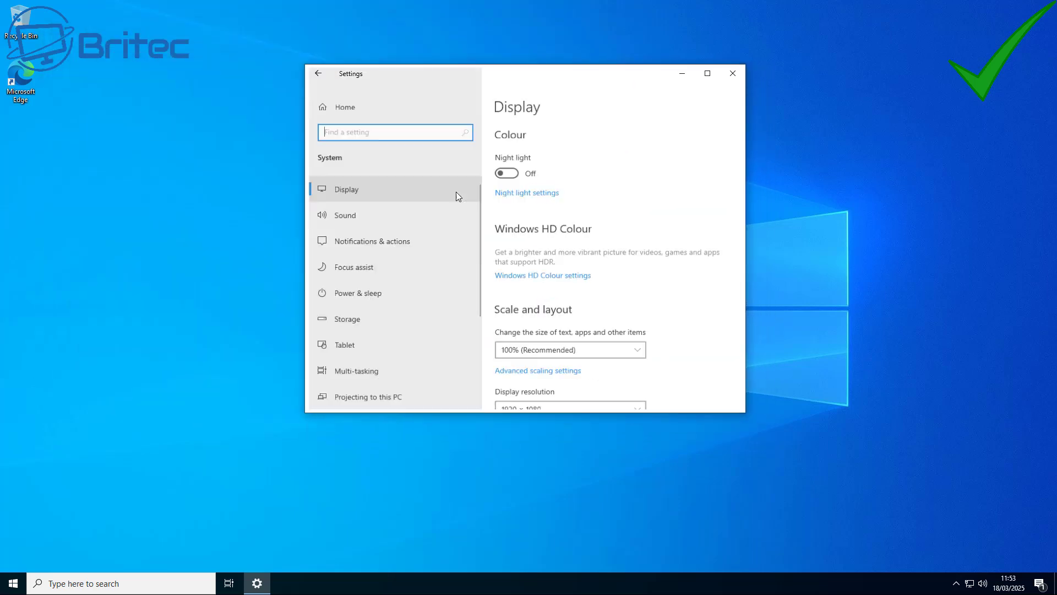
scroll(564, 350, down, 2)
scroll(565, 350, down, 1)
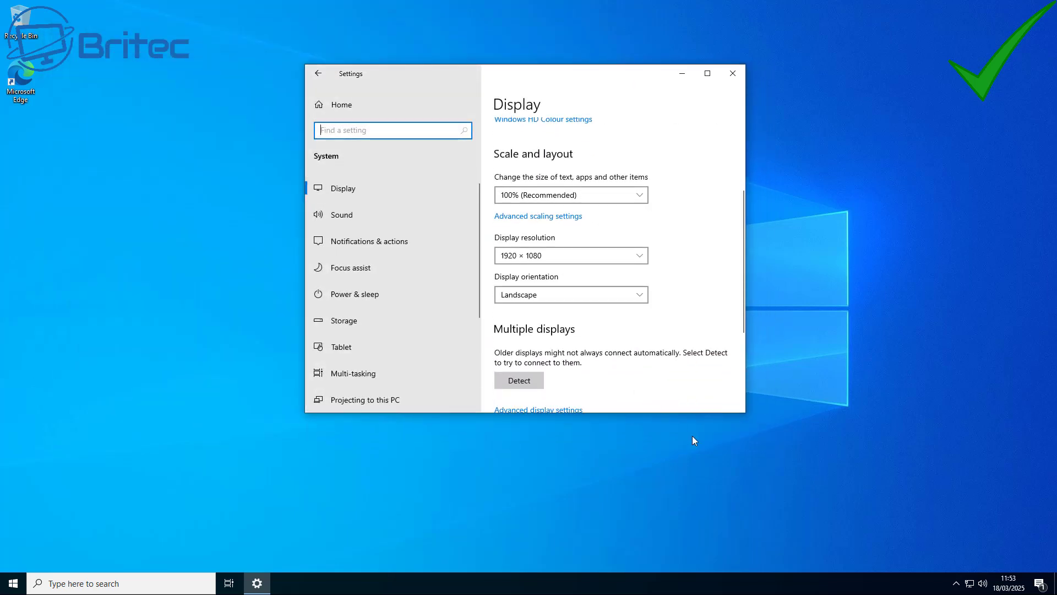
drag(744, 414, 920, 549)
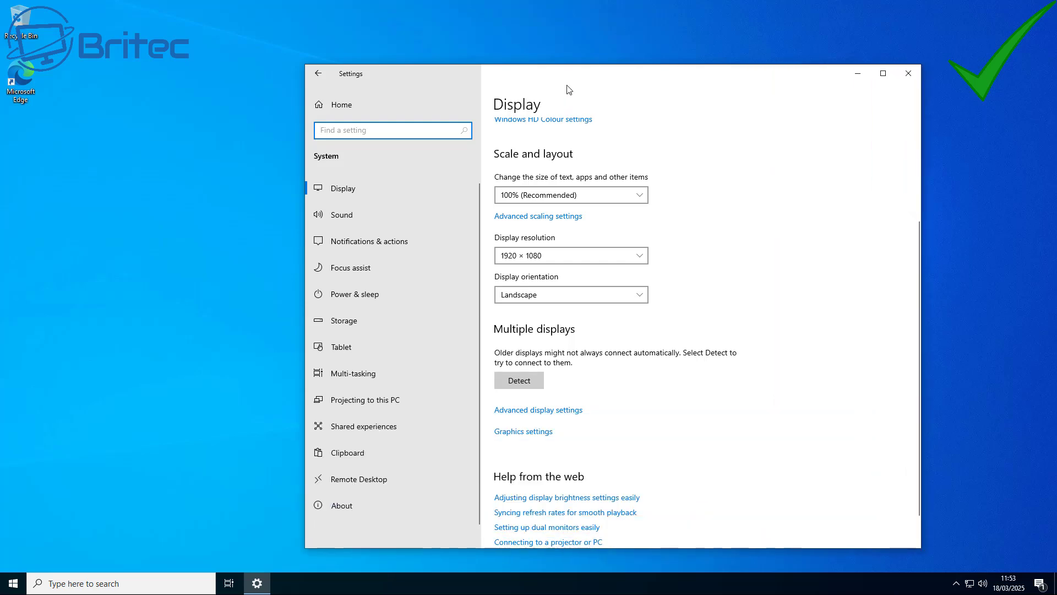
drag(551, 77, 461, 58)
click(274, 481)
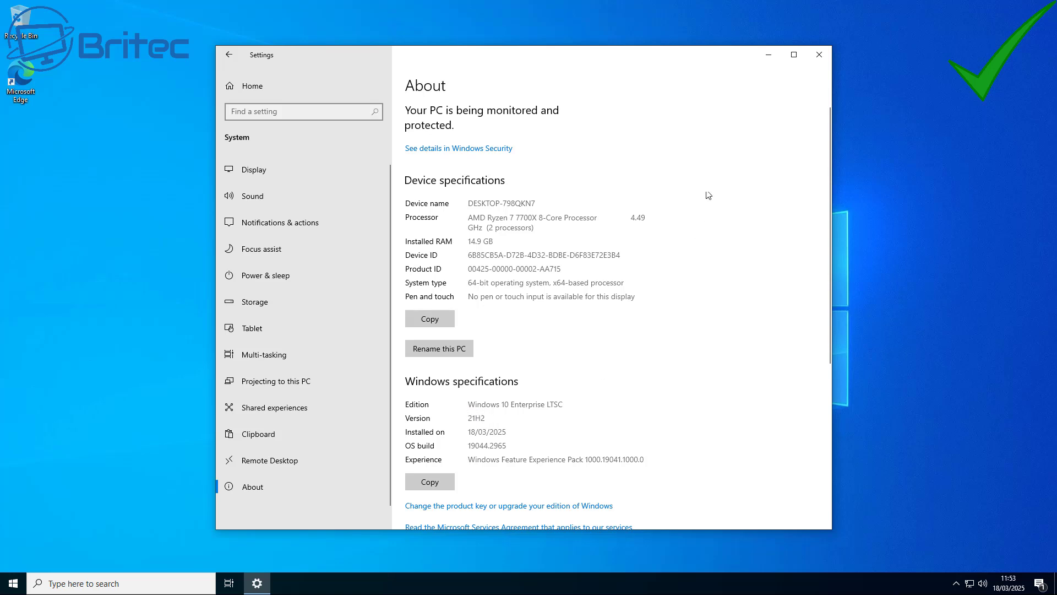
click(819, 55)
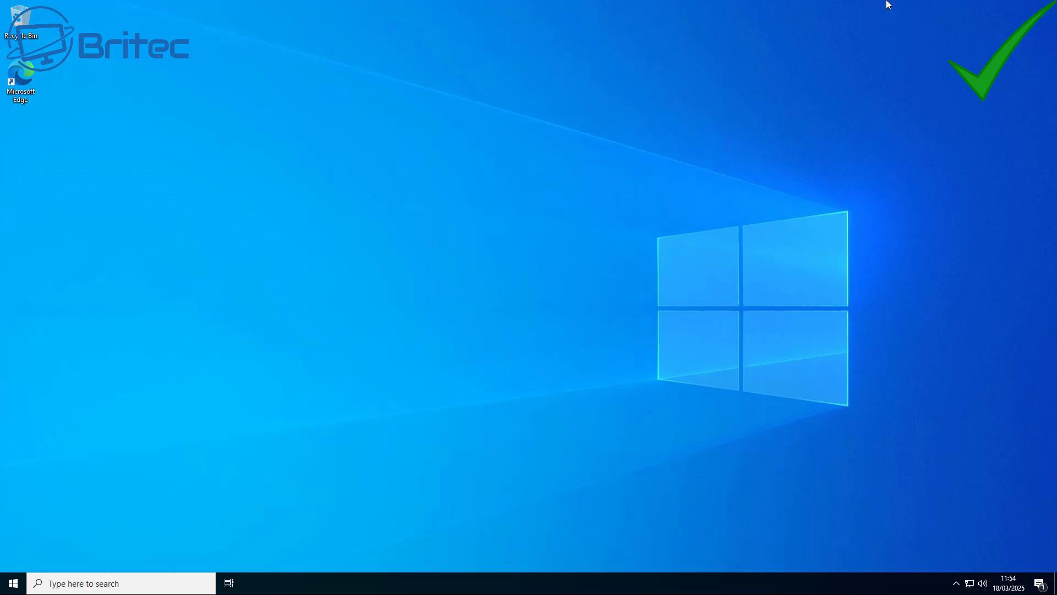
click(13, 583)
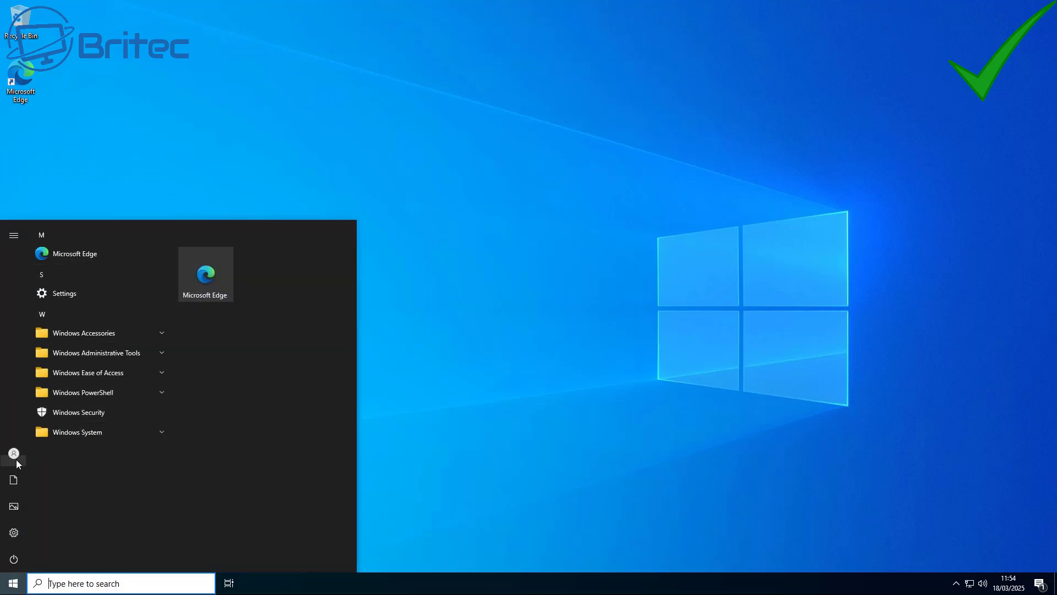
mouse_move(15, 481)
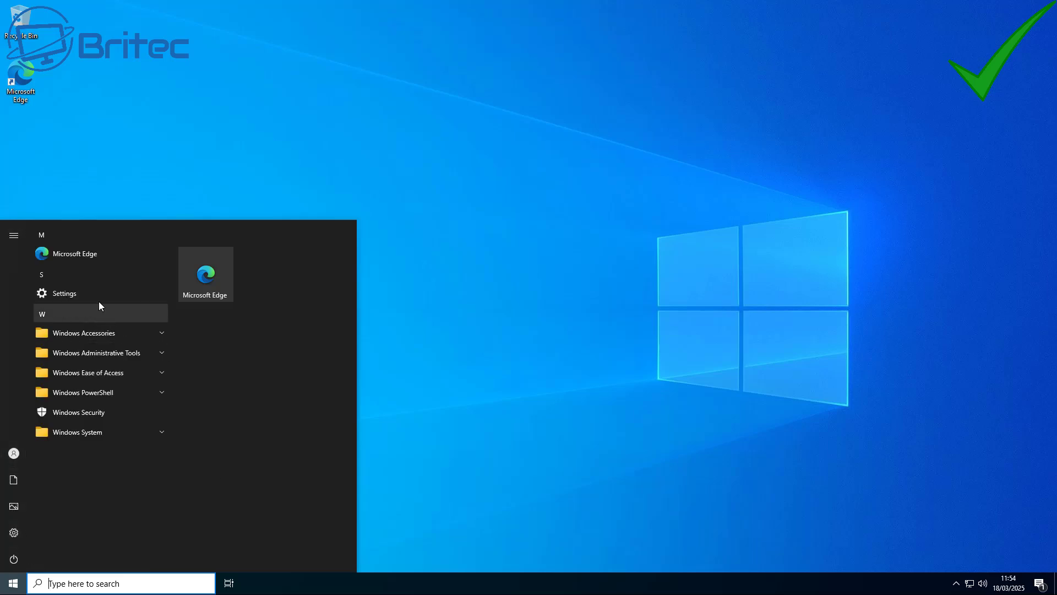
mouse_move(18, 242)
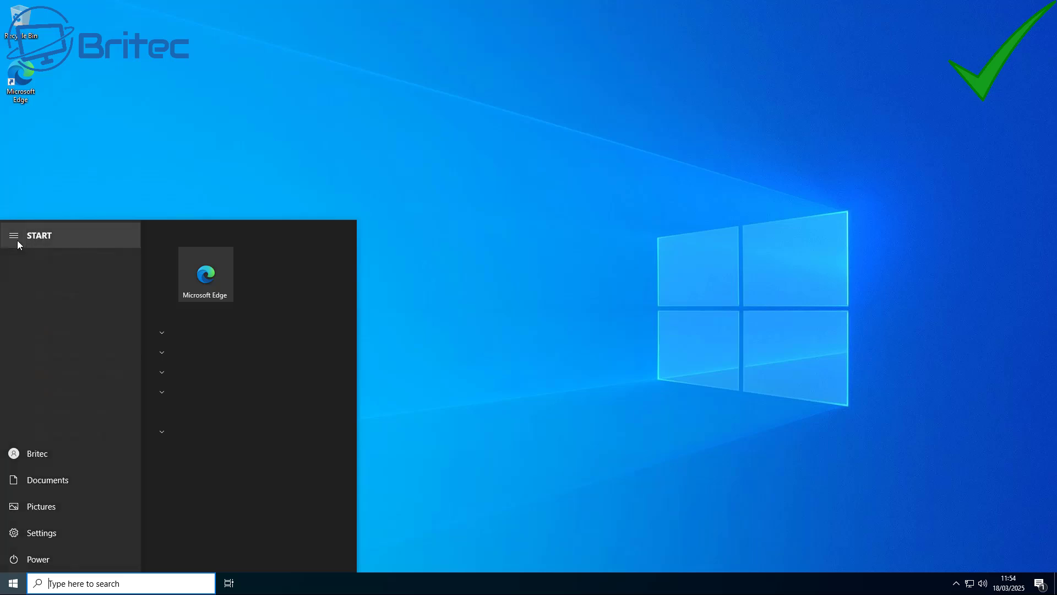
click(18, 241)
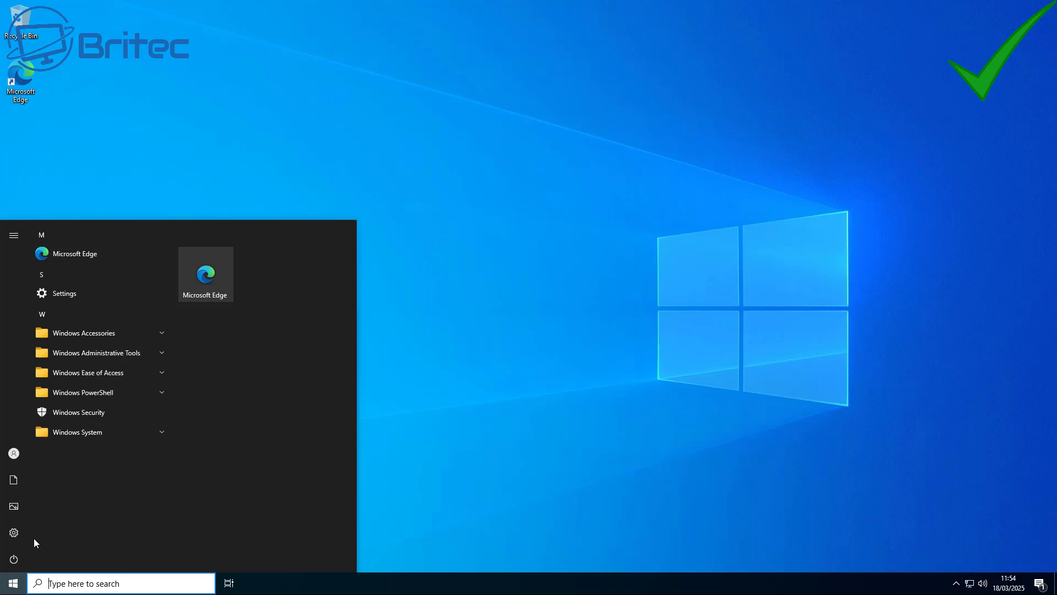
click(422, 425)
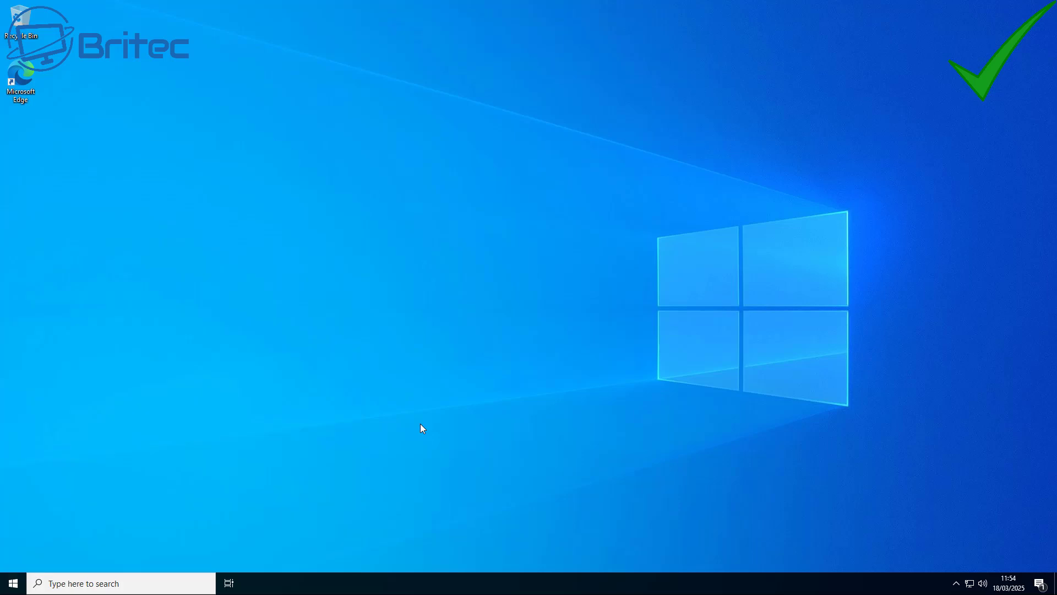
Open the Activation page in Settings and start Change product key to activate Windows.
click(13, 583)
click(35, 295)
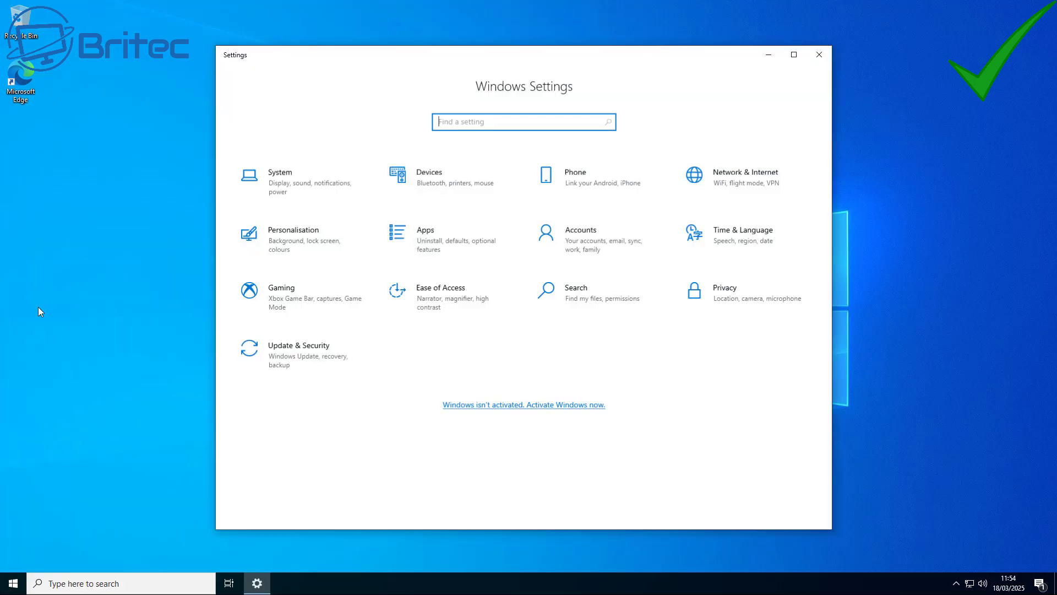
click(506, 410)
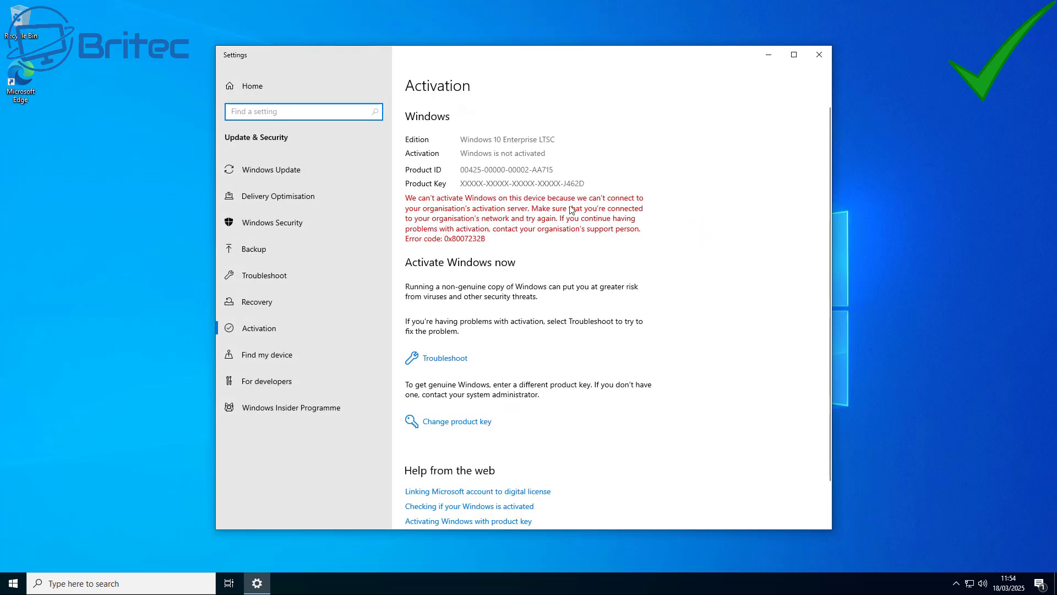
click(453, 422)
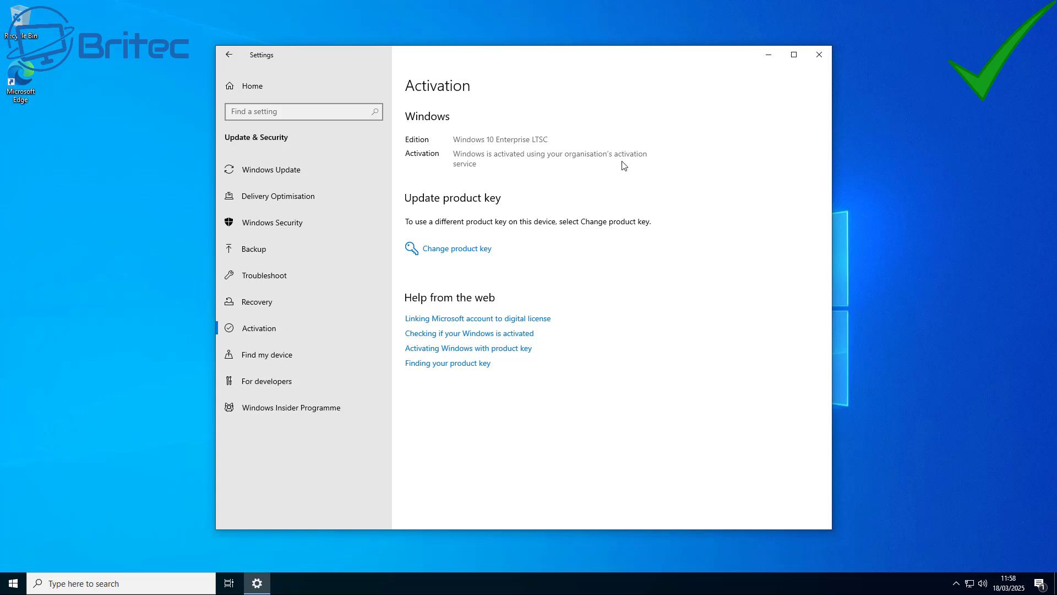
Close Settings and highlight the Windows 10 Enterprise LTSC 2021 listing name in Microsoft Learn.
click(820, 55)
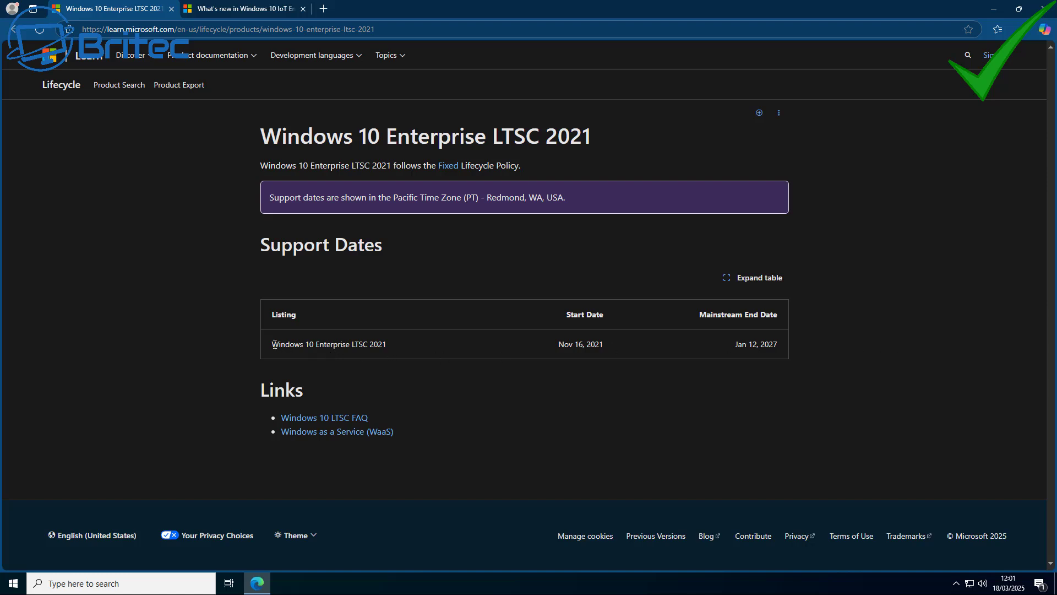
drag(272, 344, 426, 349)
click(427, 348)
On the IoT Enterprise LTSC 2021 tab, highlight the product name, 'IoT', and the 2032-01-13 date.
key(ctrl+Tab)
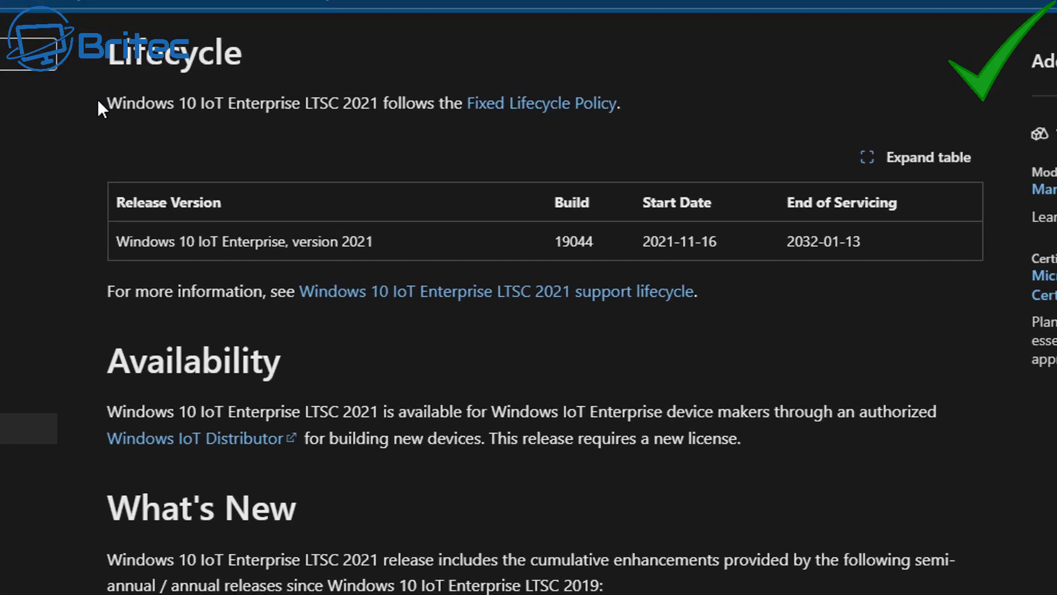
drag(61, 102, 358, 106)
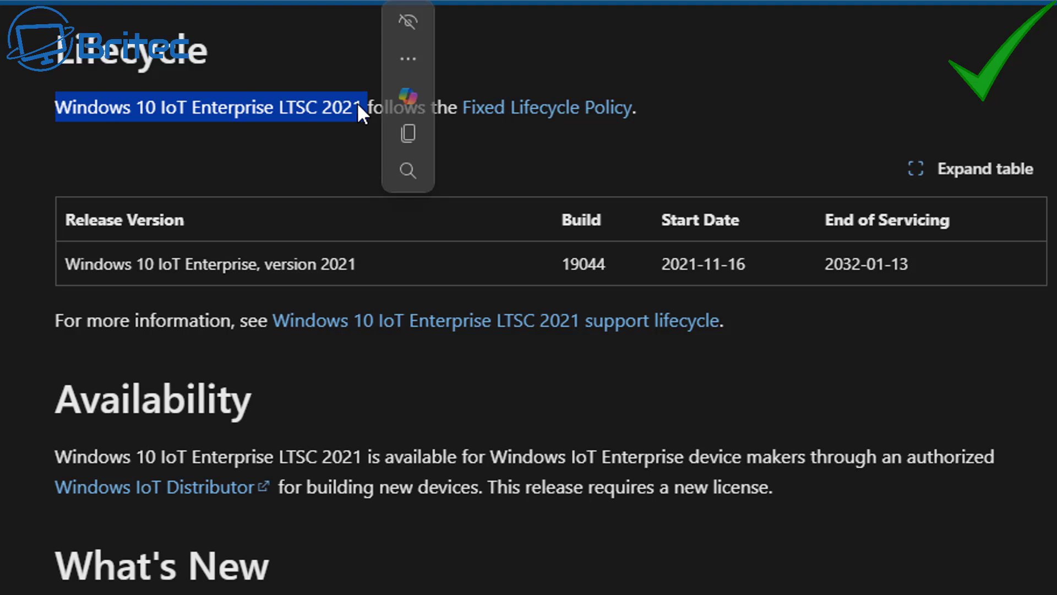
click(170, 118)
drag(162, 107, 187, 108)
click(167, 169)
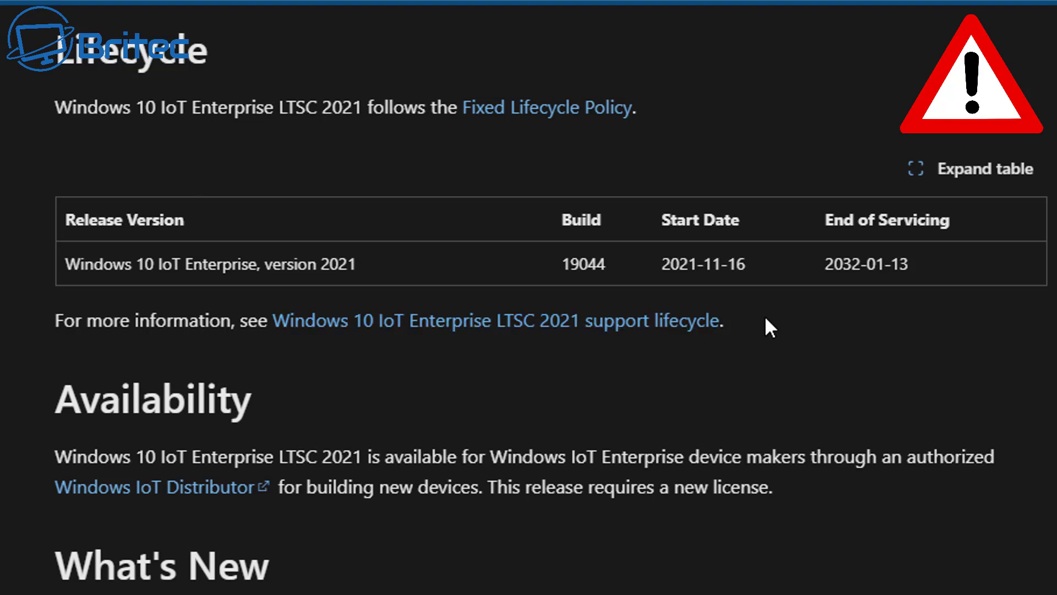
drag(922, 263, 818, 266)
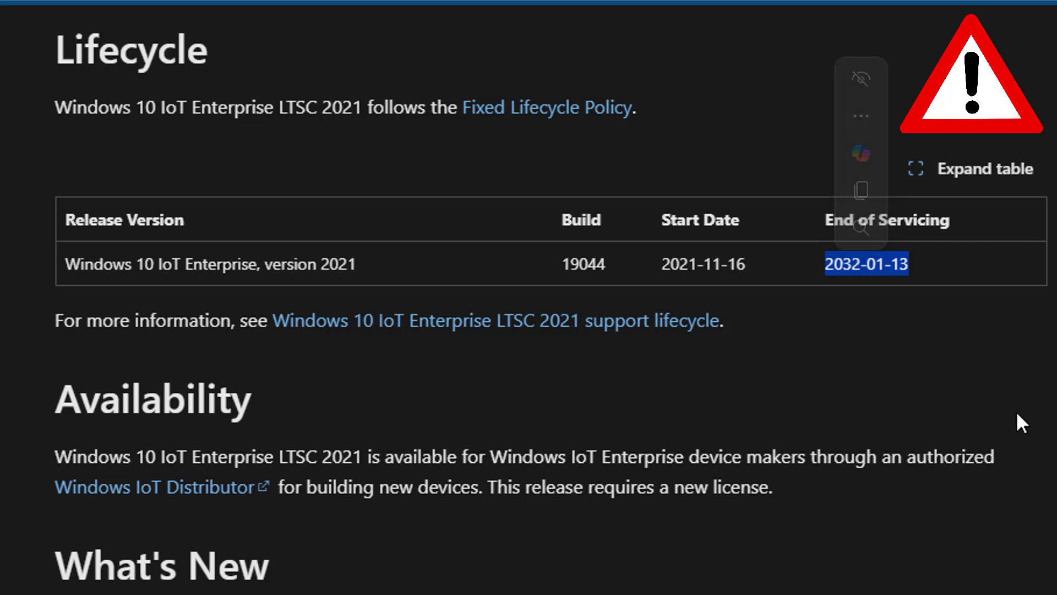
click(973, 358)
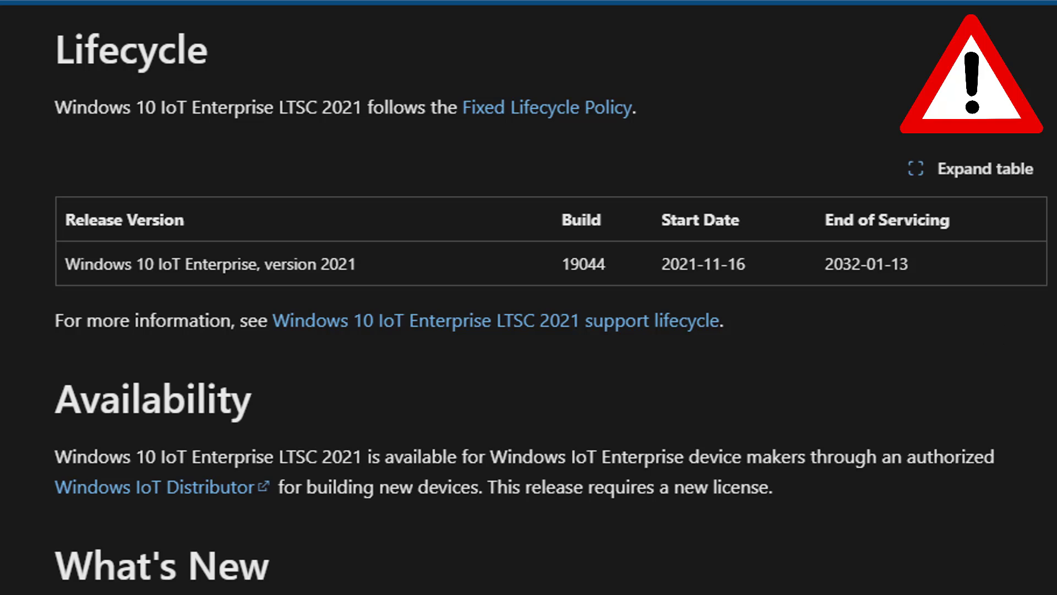
Highlight the sentence stating this release requires a new license.
drag(806, 490, 184, 485)
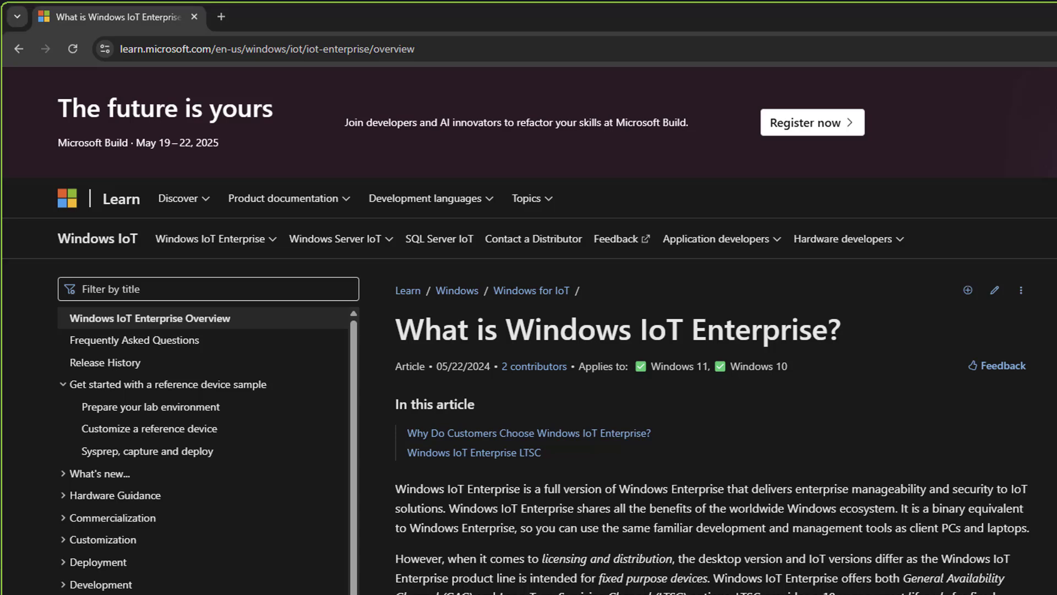
Scroll the IoT Enterprise overview down to the LTSC section on 10-year support.
scroll(528, 340, down, 1)
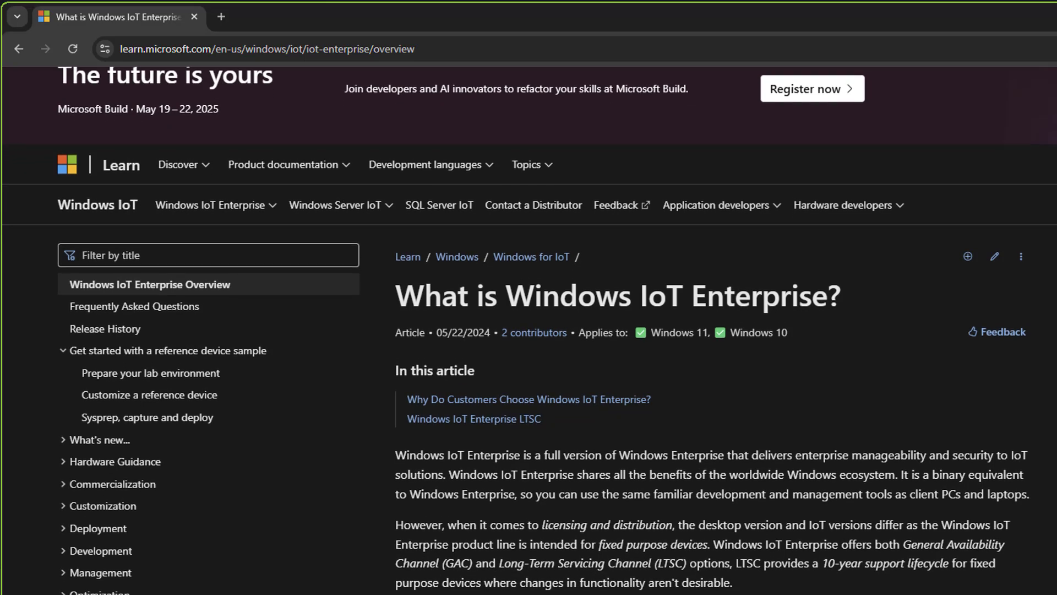
scroll(529, 340, down, 1)
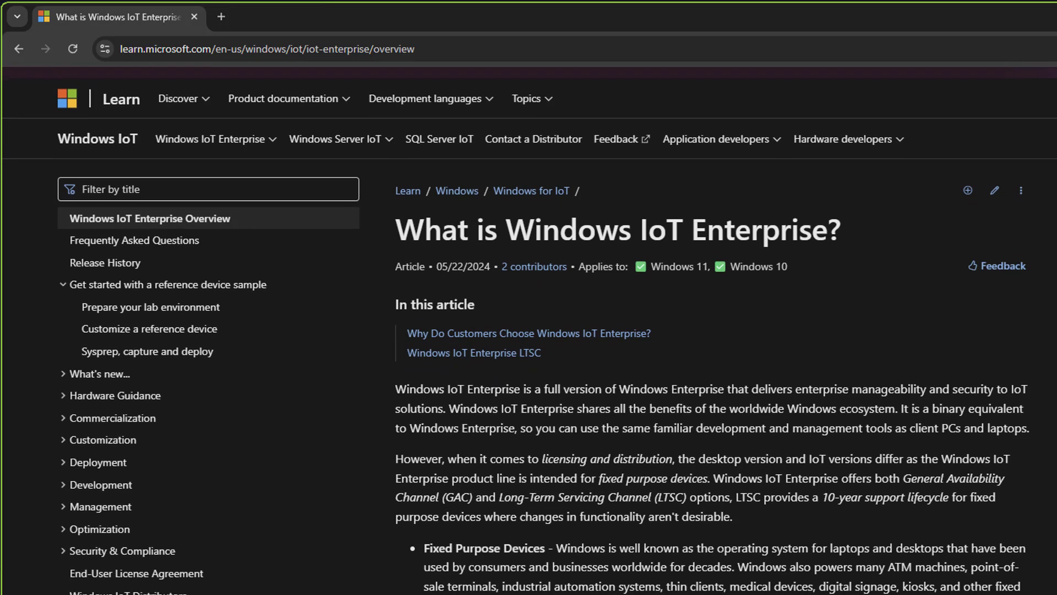
scroll(529, 340, down, 1)
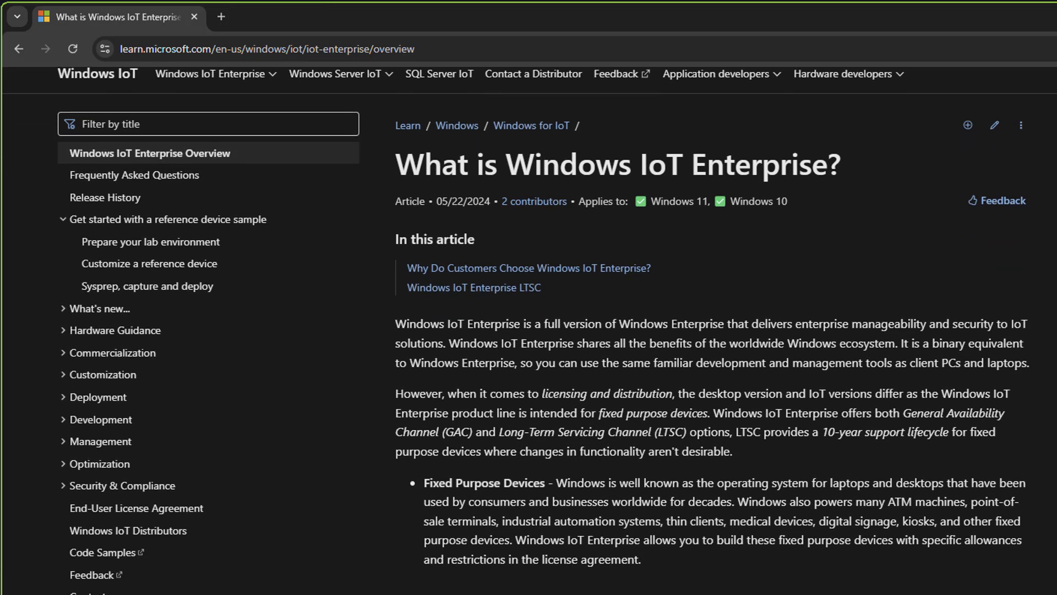
scroll(529, 340, down, 1)
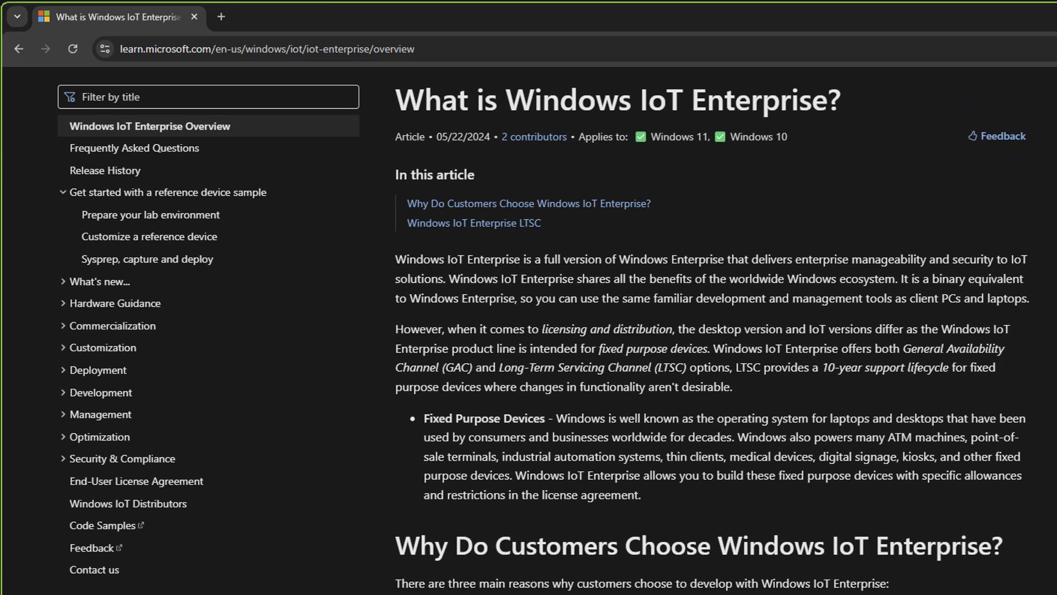
scroll(711, 340, down, 1)
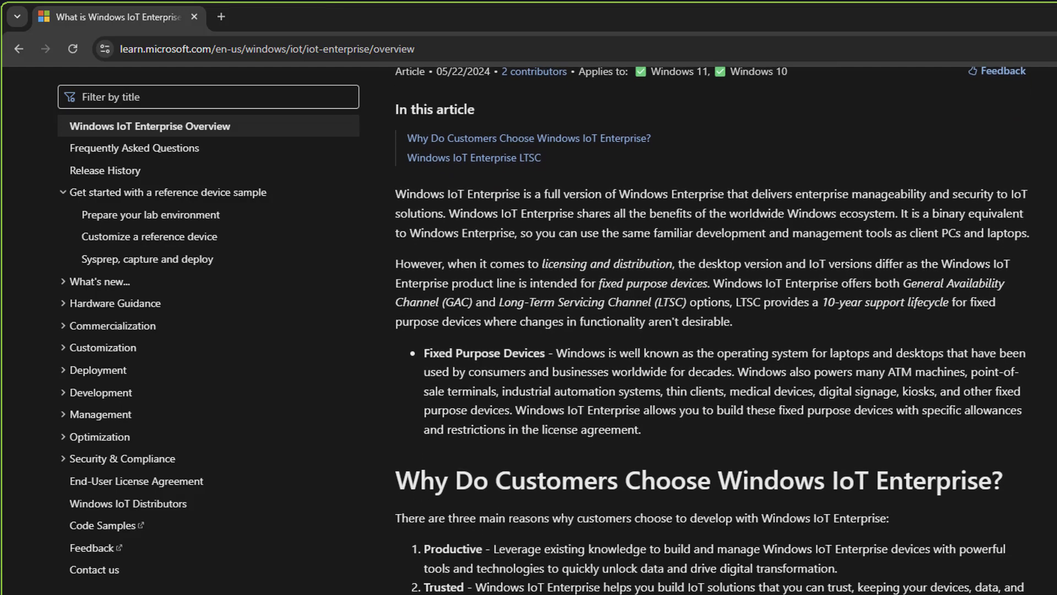
scroll(710, 340, down, 1)
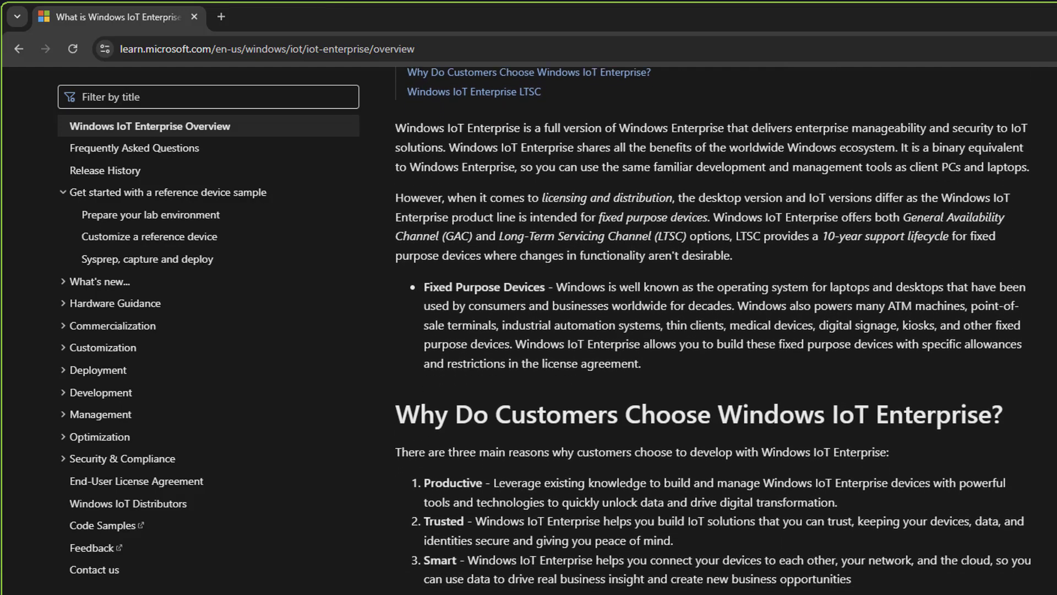
scroll(710, 340, down, 1)
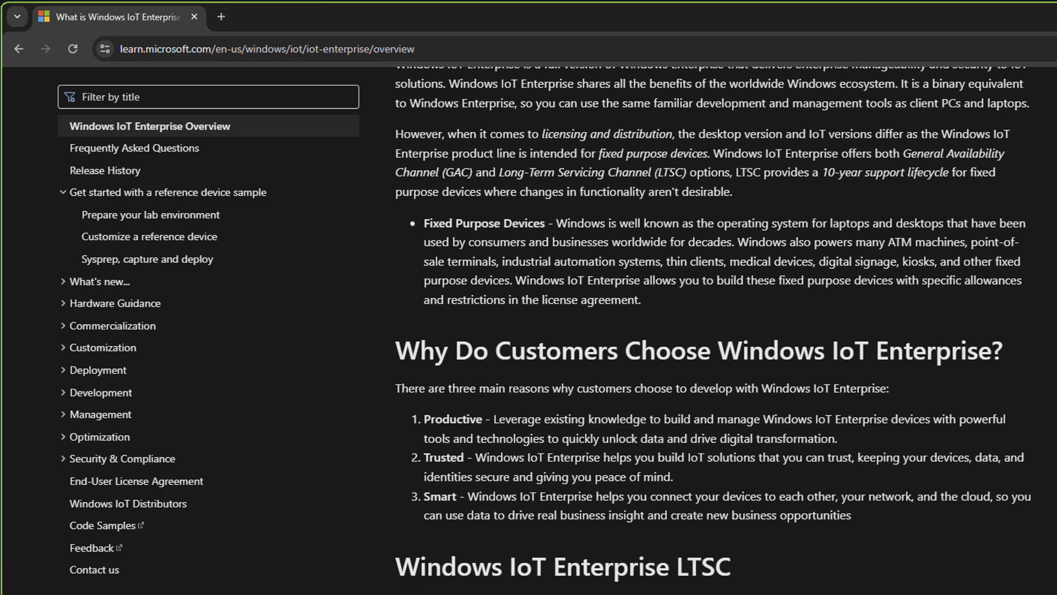
scroll(710, 341, down, 1)
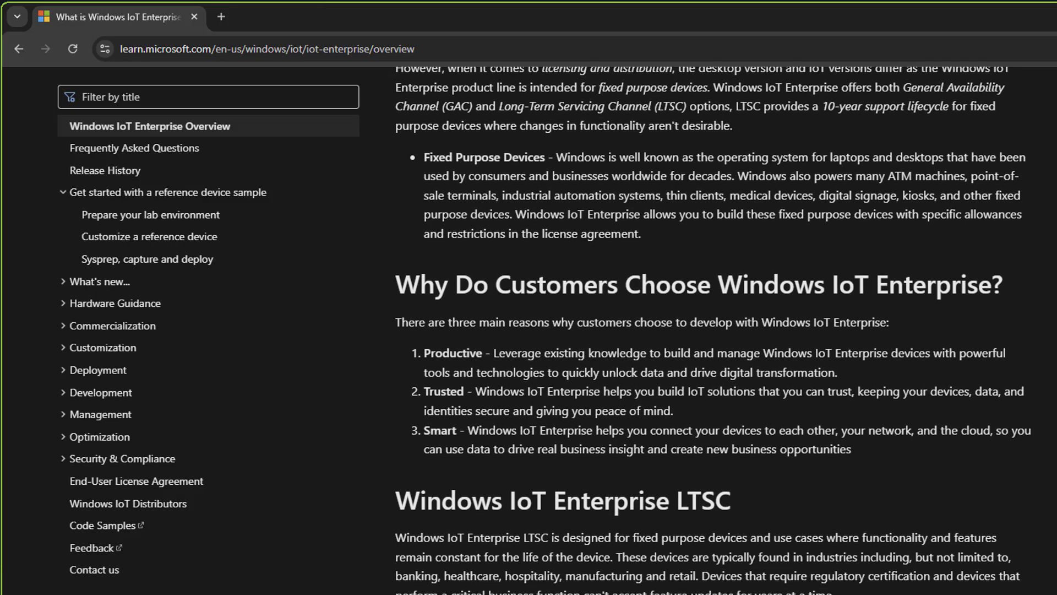
scroll(710, 341, down, 1)
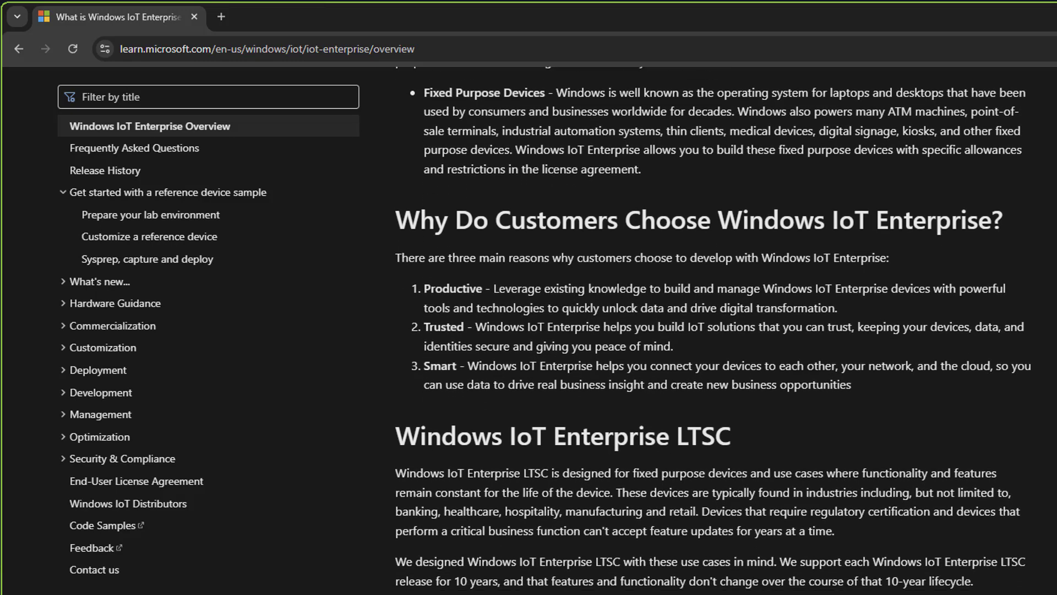
scroll(710, 340, down, 1)
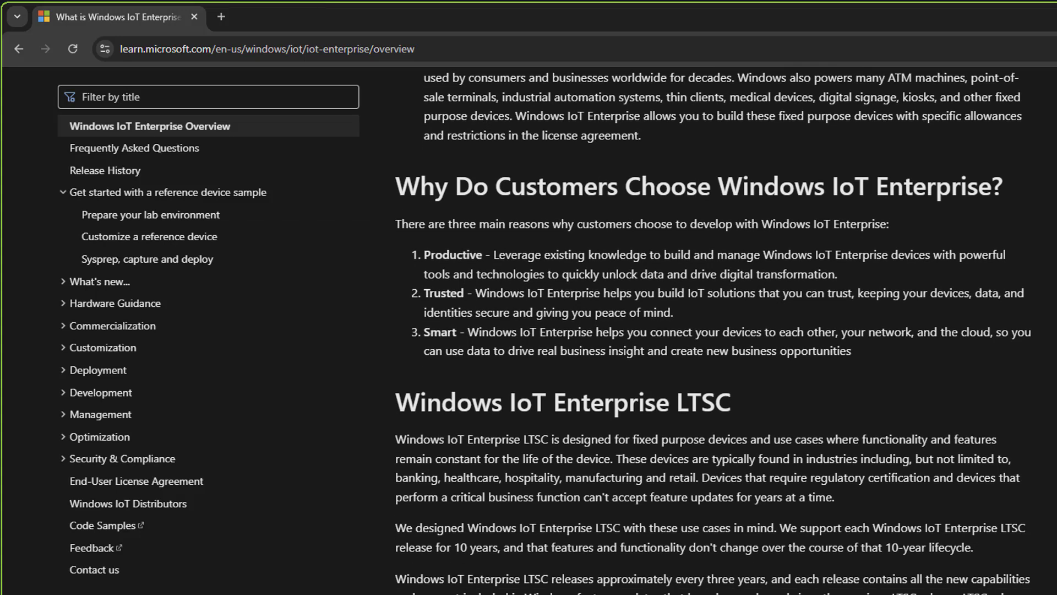